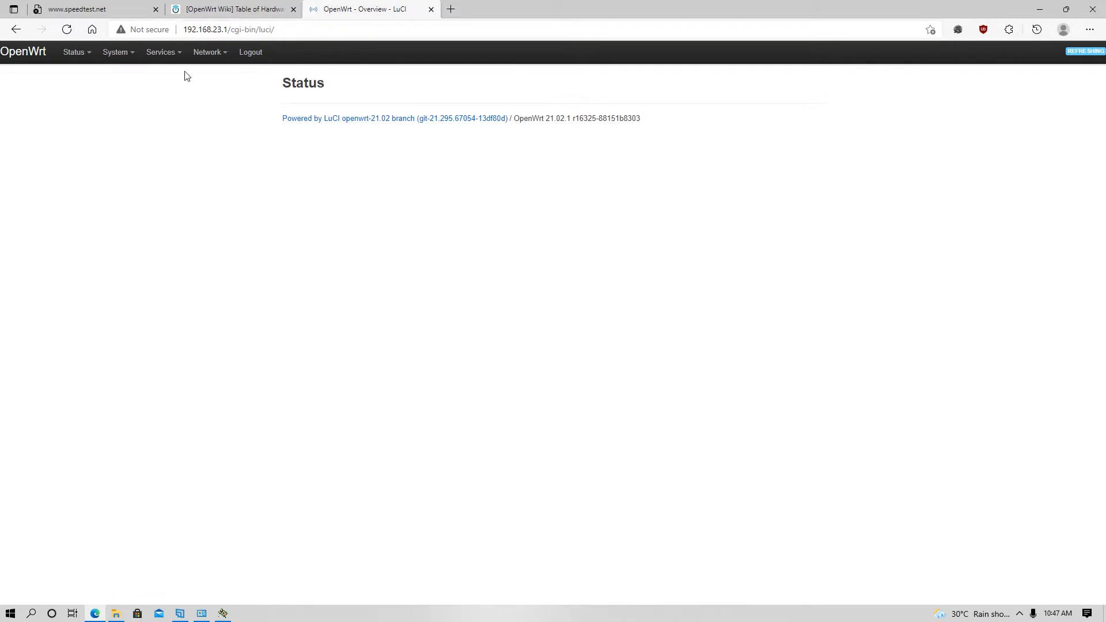
- Review the router's Status > Overview page in LuCI, then minimize Edge
mouse_move(72, 51)
click(78, 76)
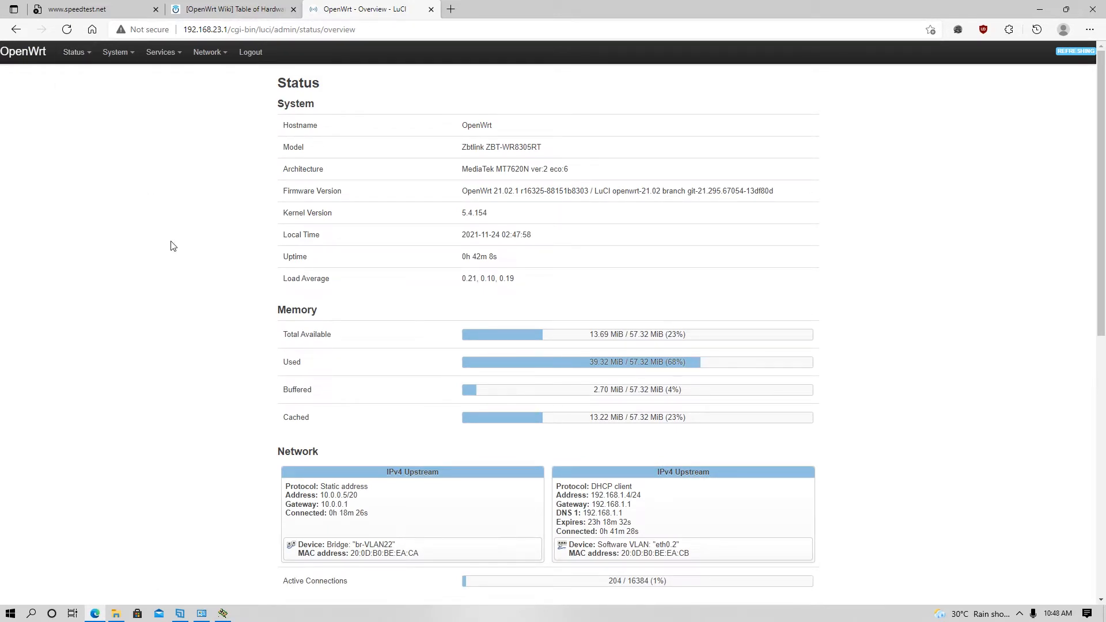
mouse_move(155, 55)
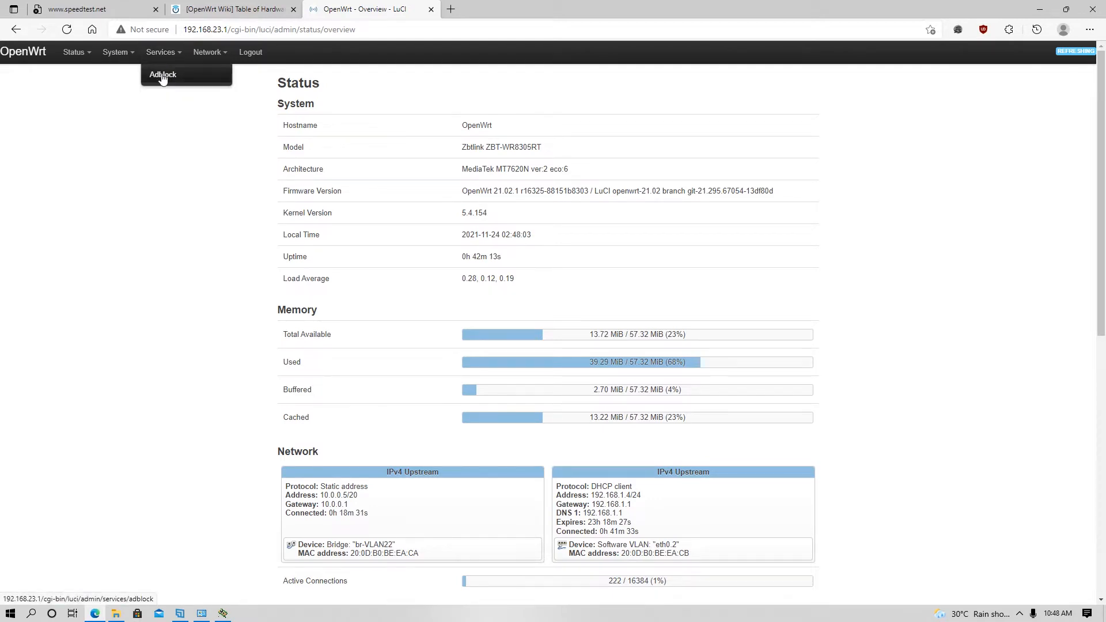
mouse_move(208, 56)
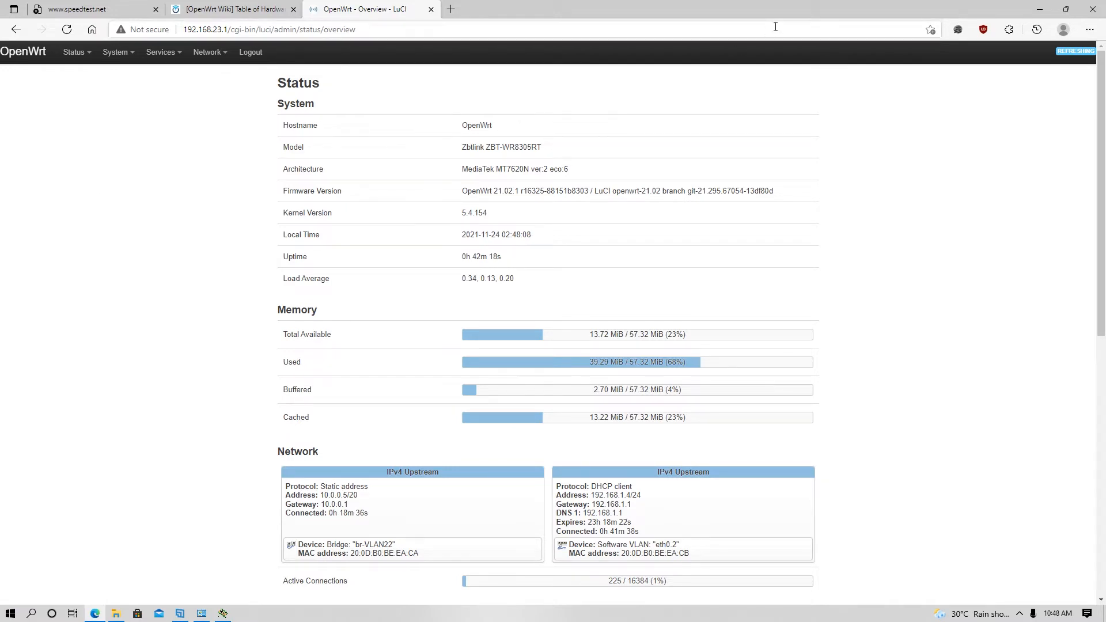
click(1035, 9)
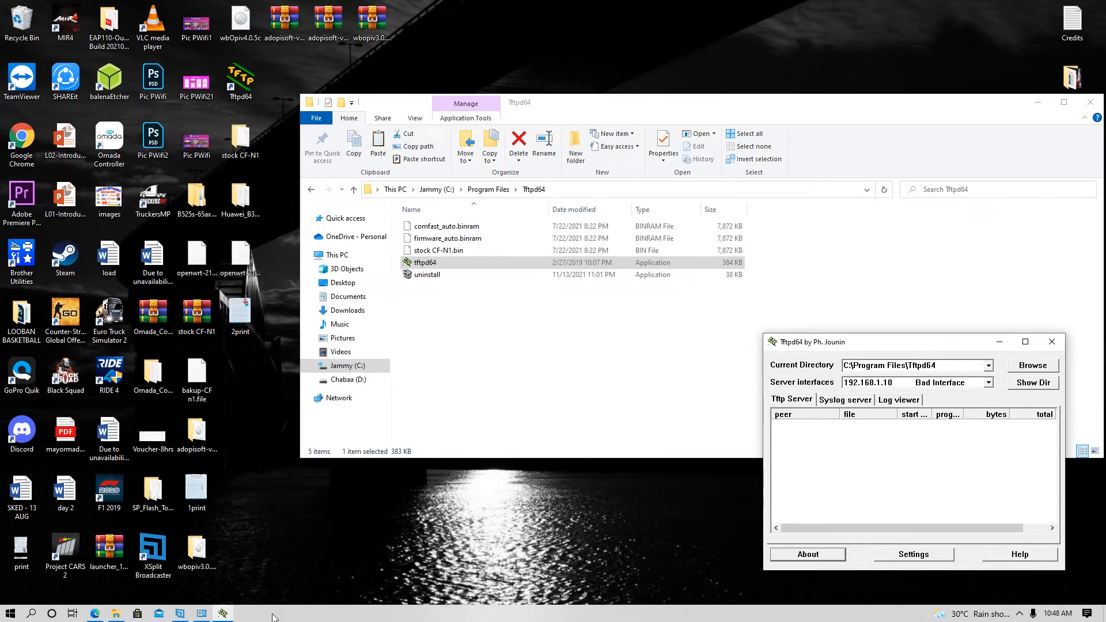
- Bring back Network Connections and open the Ethernet adapter's IPv4 properties
mouse_move(201, 615)
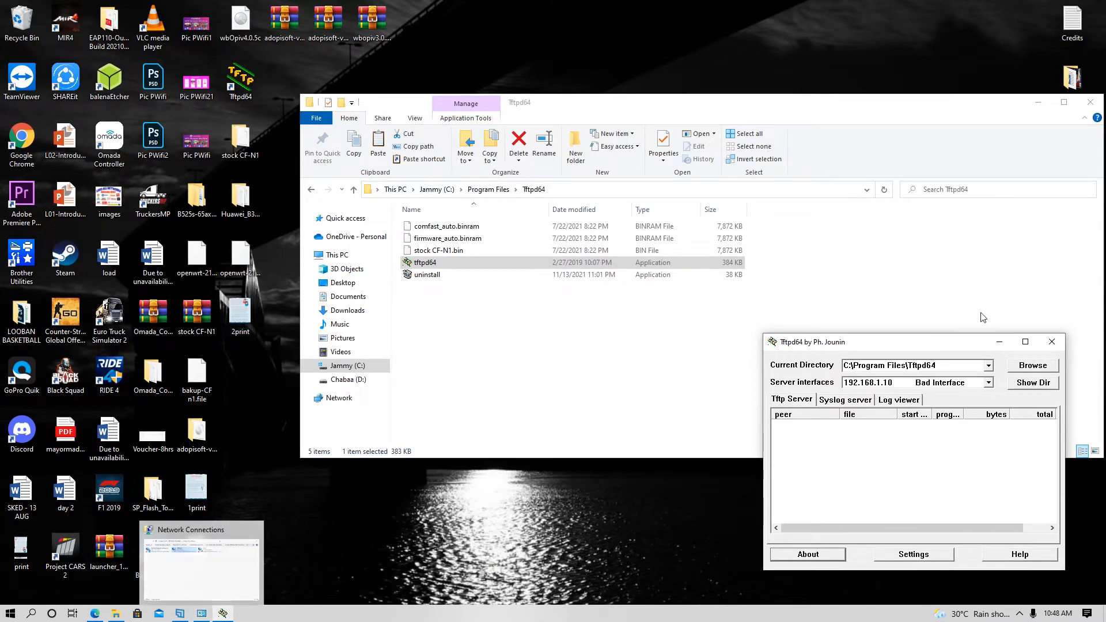
click(1000, 343)
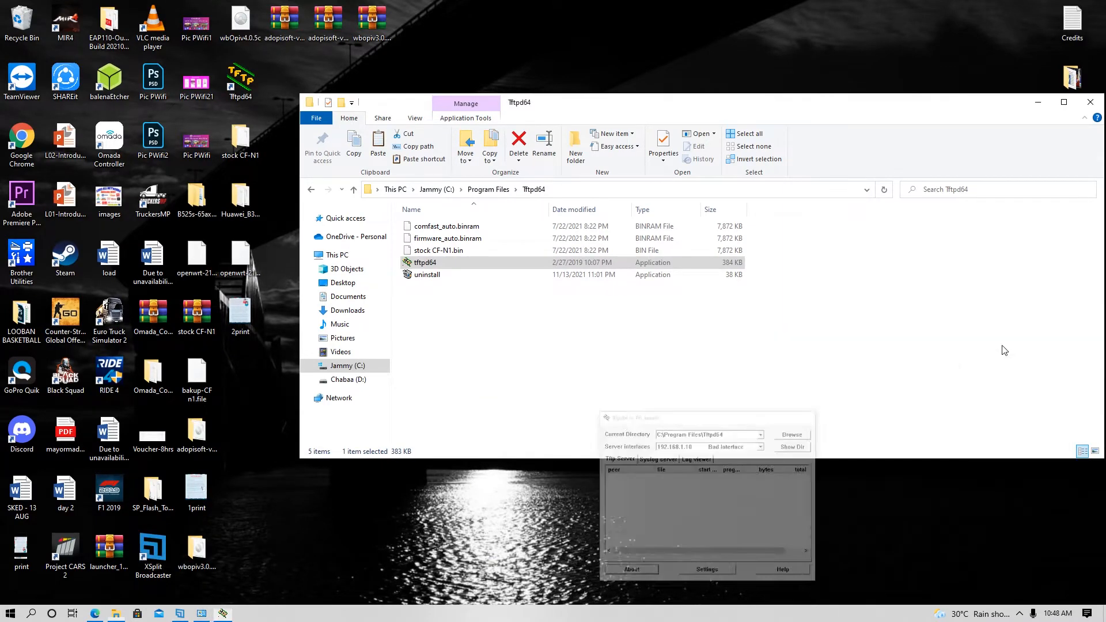
click(206, 615)
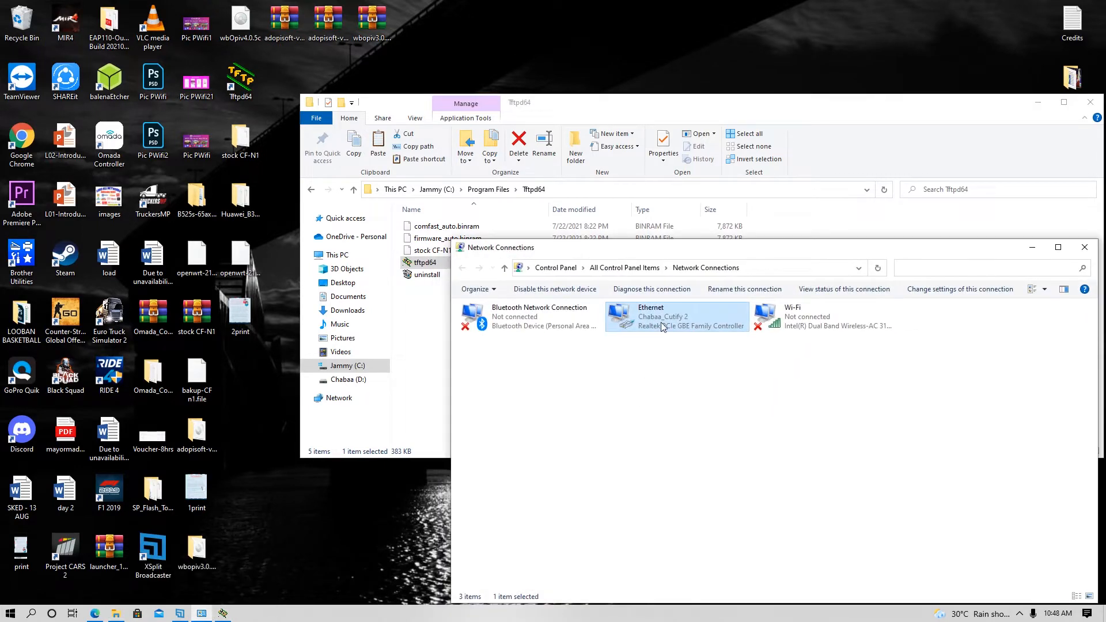
double_click(662, 327)
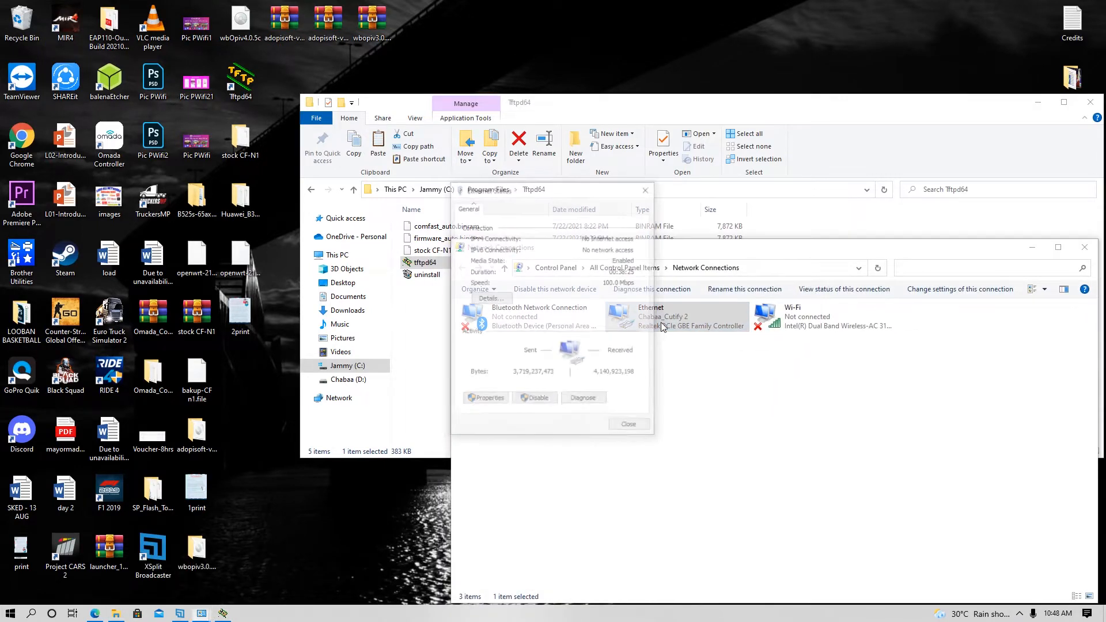
click(483, 401)
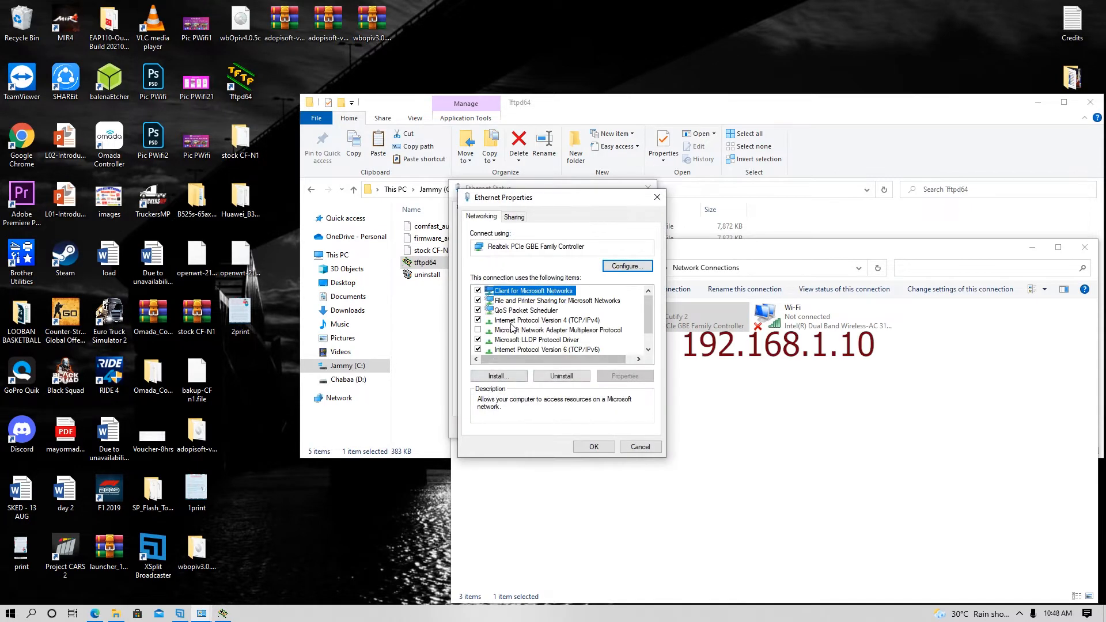
click(511, 320)
click(616, 378)
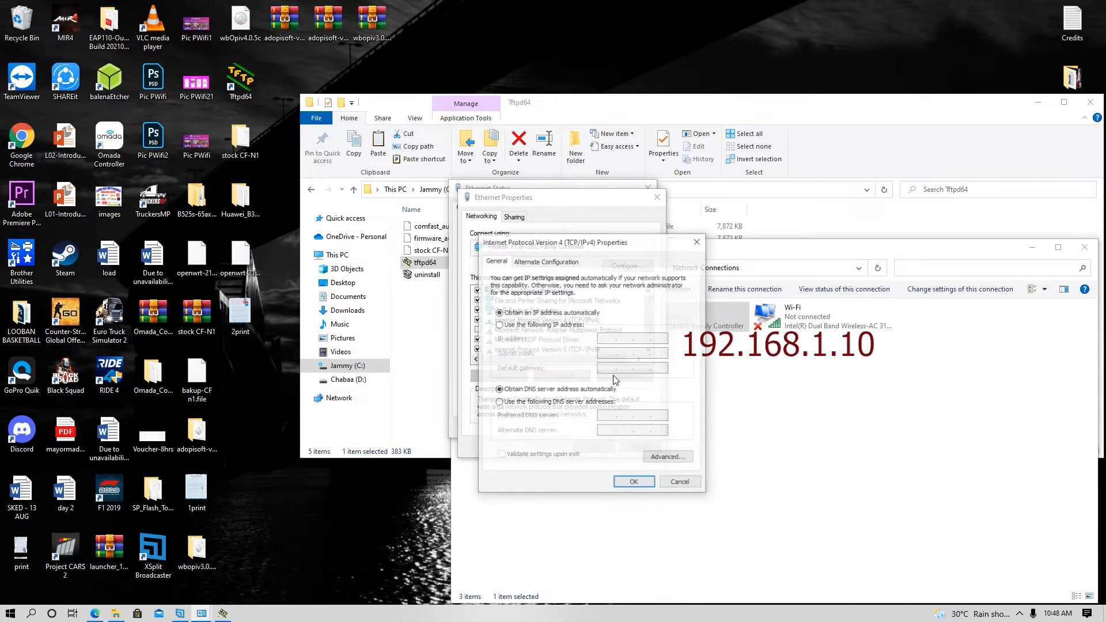
- Assign static IP 192.168.1.10 with mask 255.255.255.0 and close the adapter dialogs
click(519, 325)
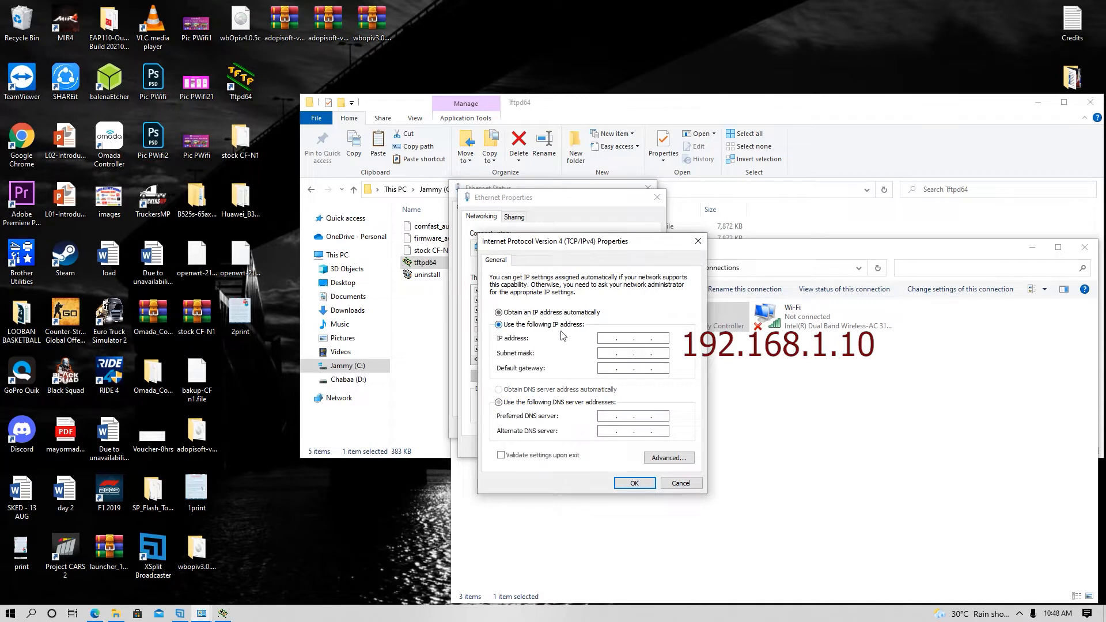
click(609, 338)
text(192 .)
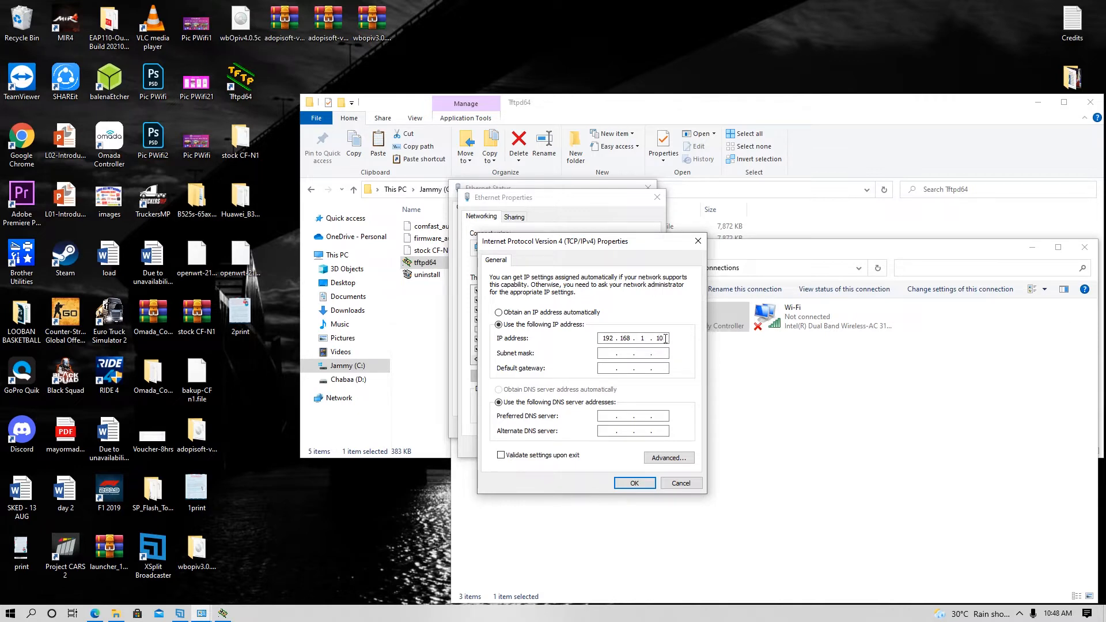
text(168.1.10)
key(Tab)
click(640, 484)
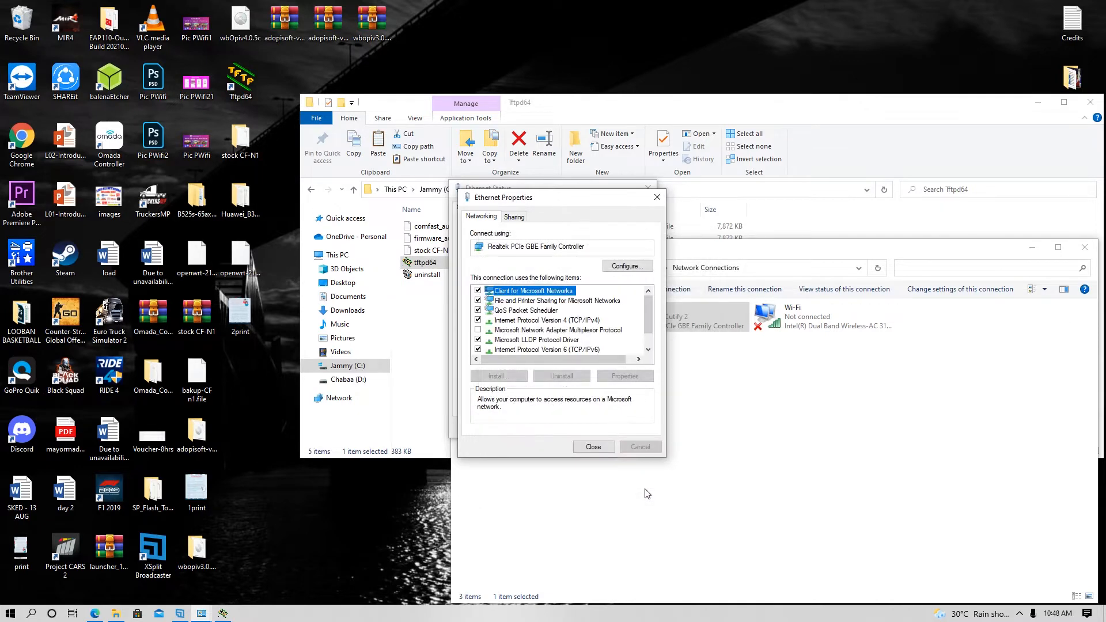
click(595, 448)
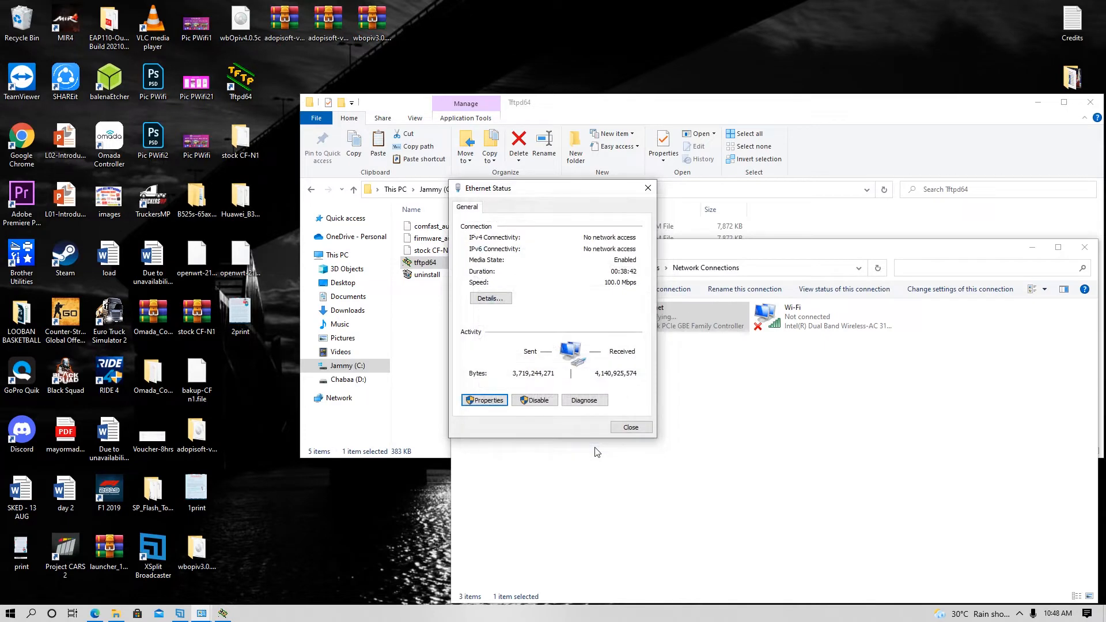
click(622, 429)
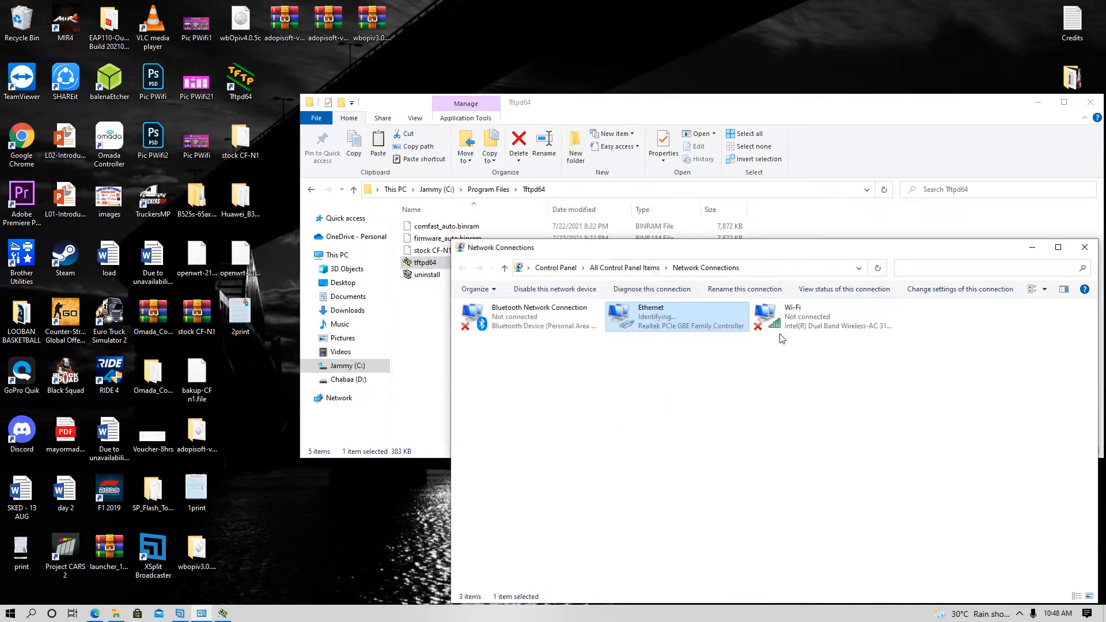
click(1023, 253)
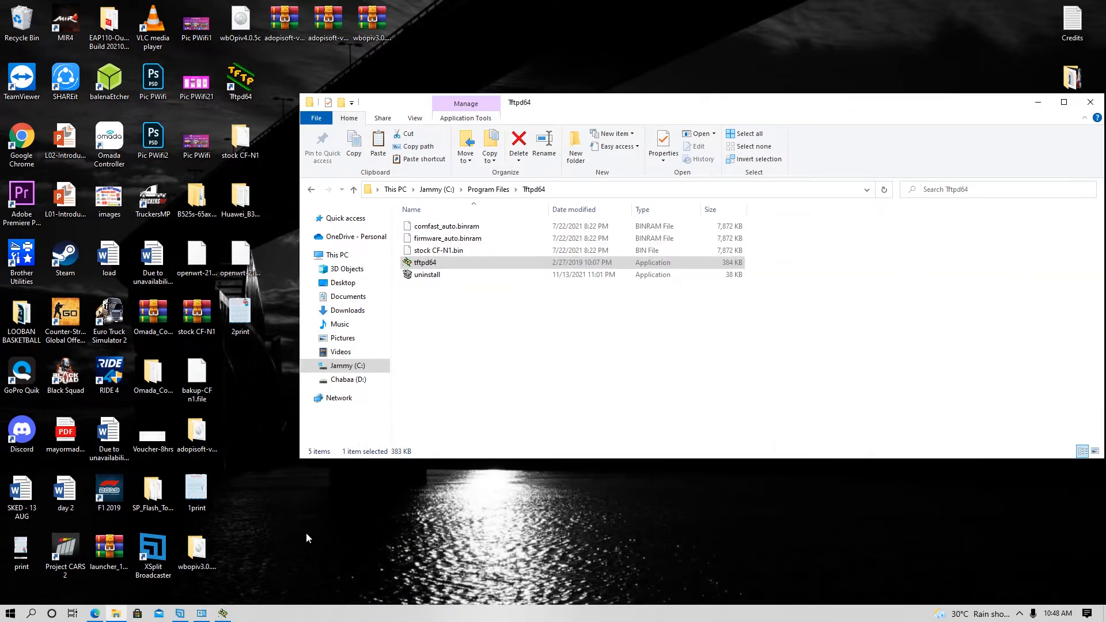
- Restart Tftpd64 as administrator and watch its log serving firmware_auto.binram to 192.168.1.1
click(230, 614)
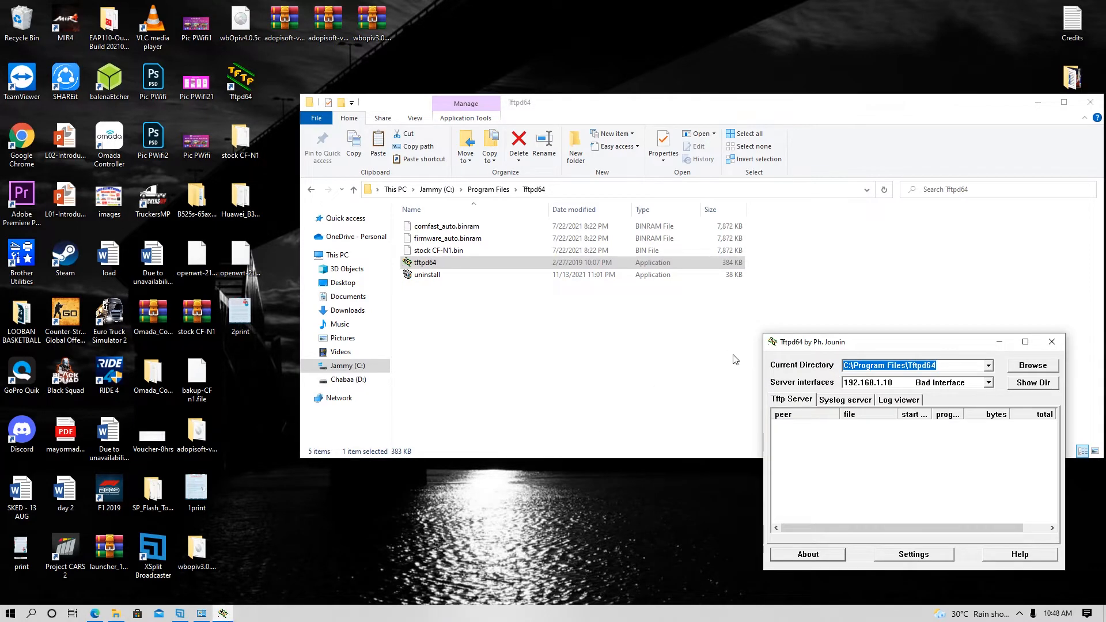
click(1052, 344)
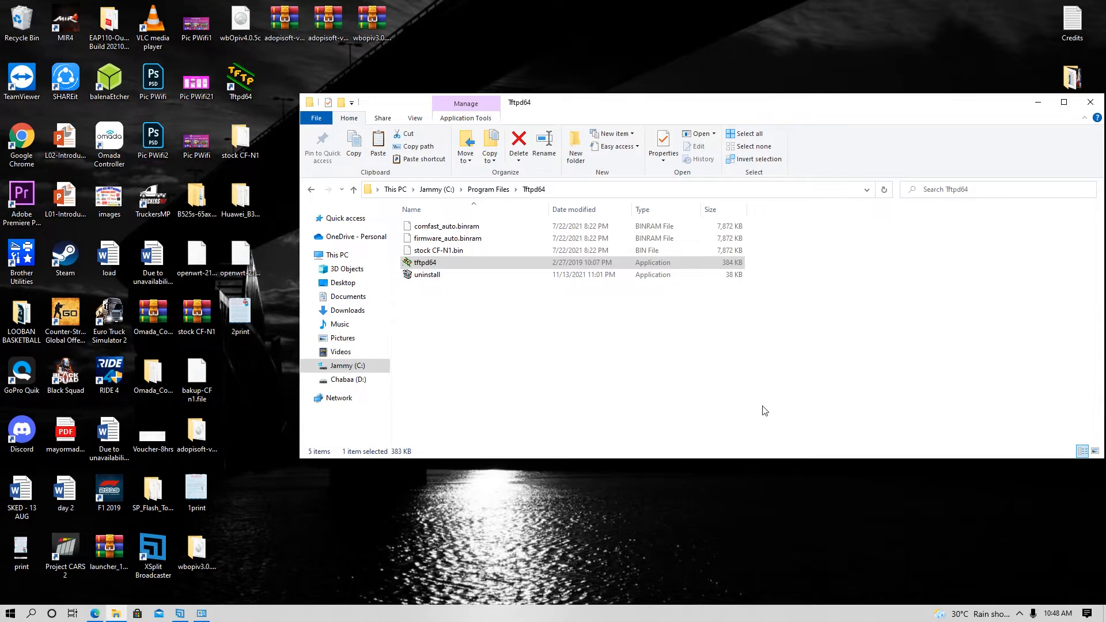
right_click(419, 266)
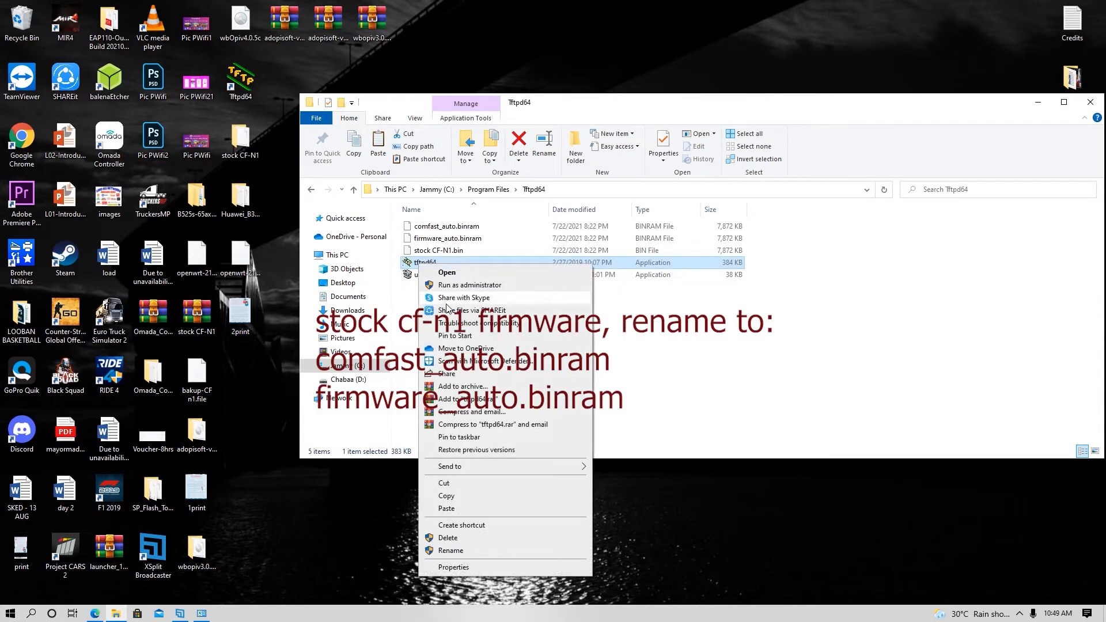
click(478, 286)
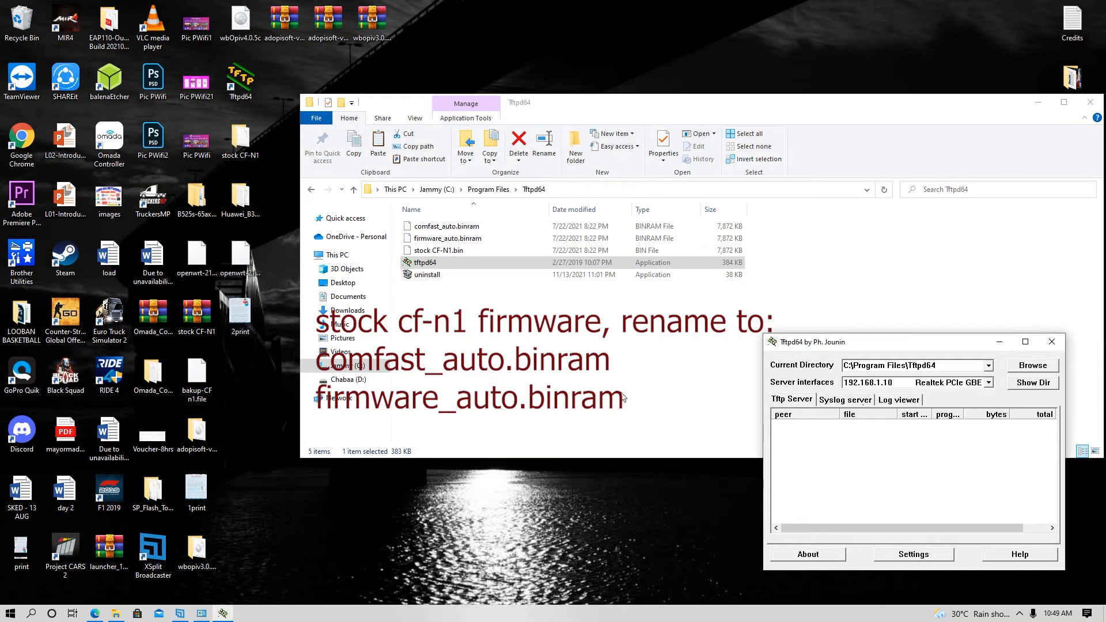
click(899, 400)
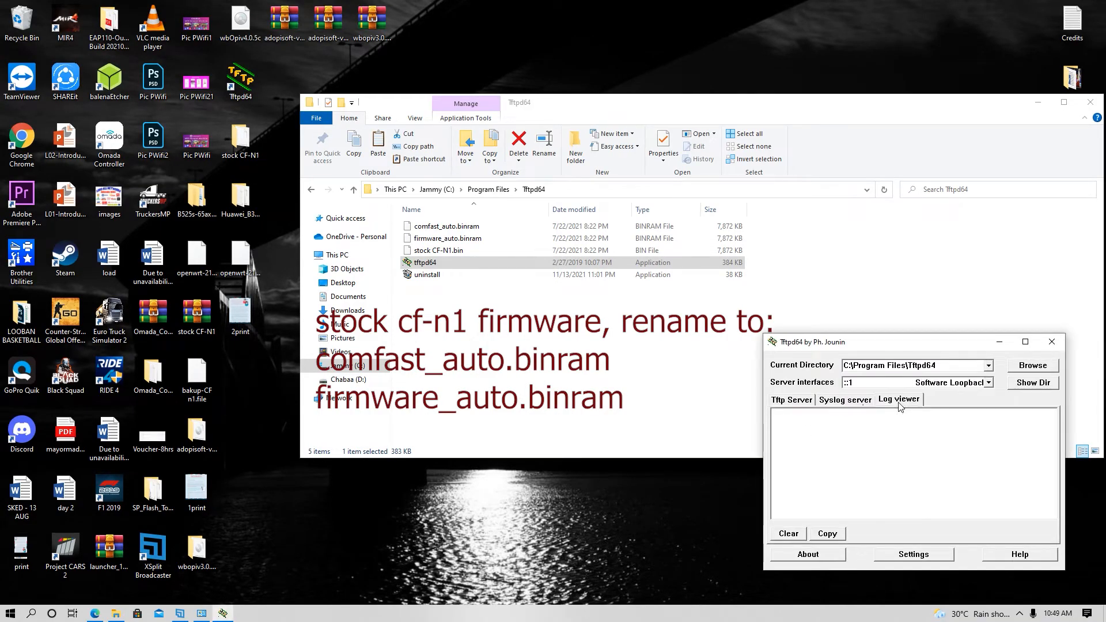
drag(901, 342, 842, 341)
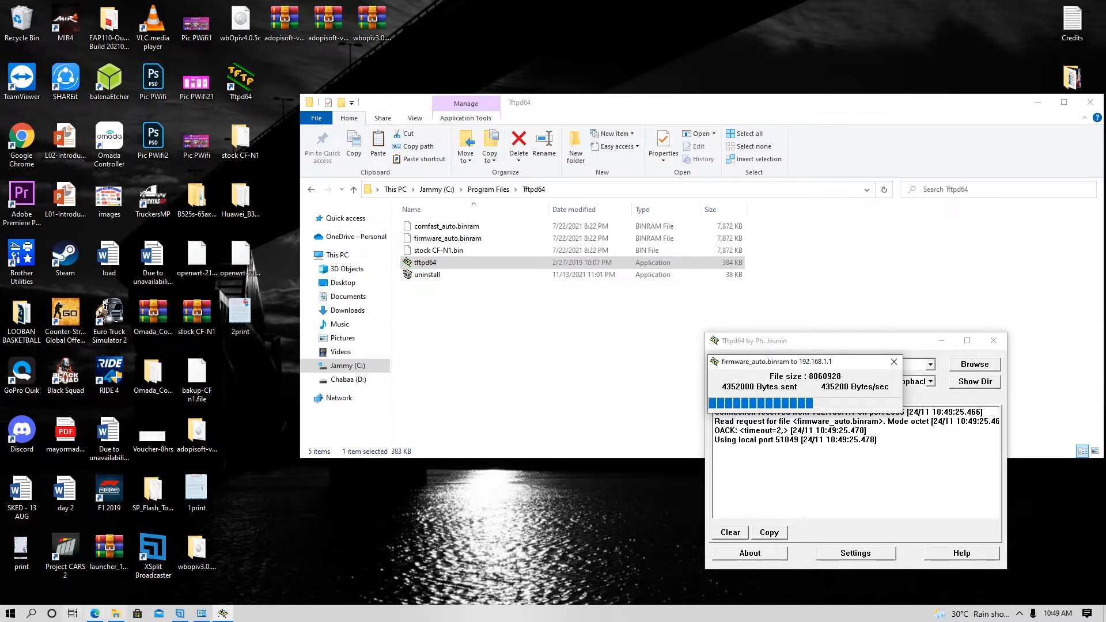
- Start a continuous 'ping 192.168.0.1 -t' in Command Prompt
key(super)
text(cmd)
key(Return)
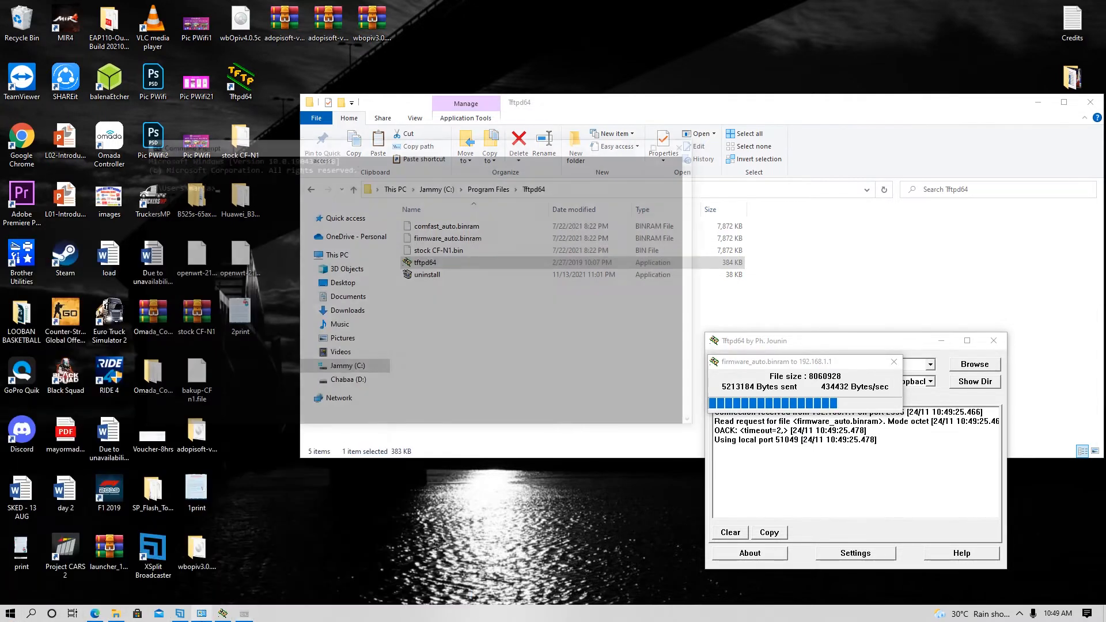
drag(258, 148, 134, 303)
text(ping)
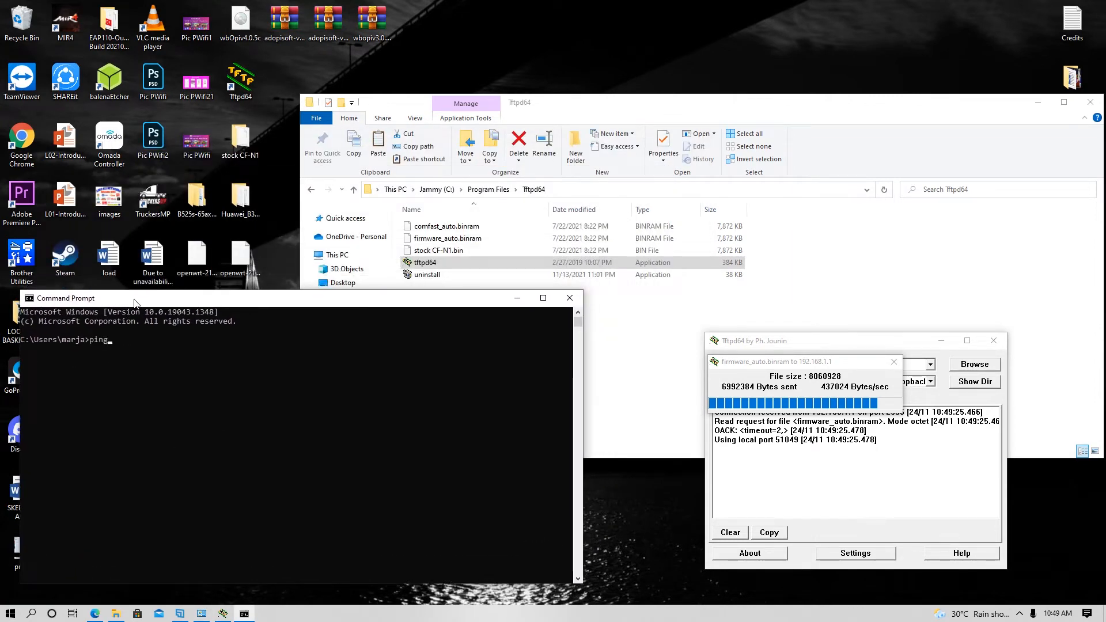
text( 192.168.0.1 -t)
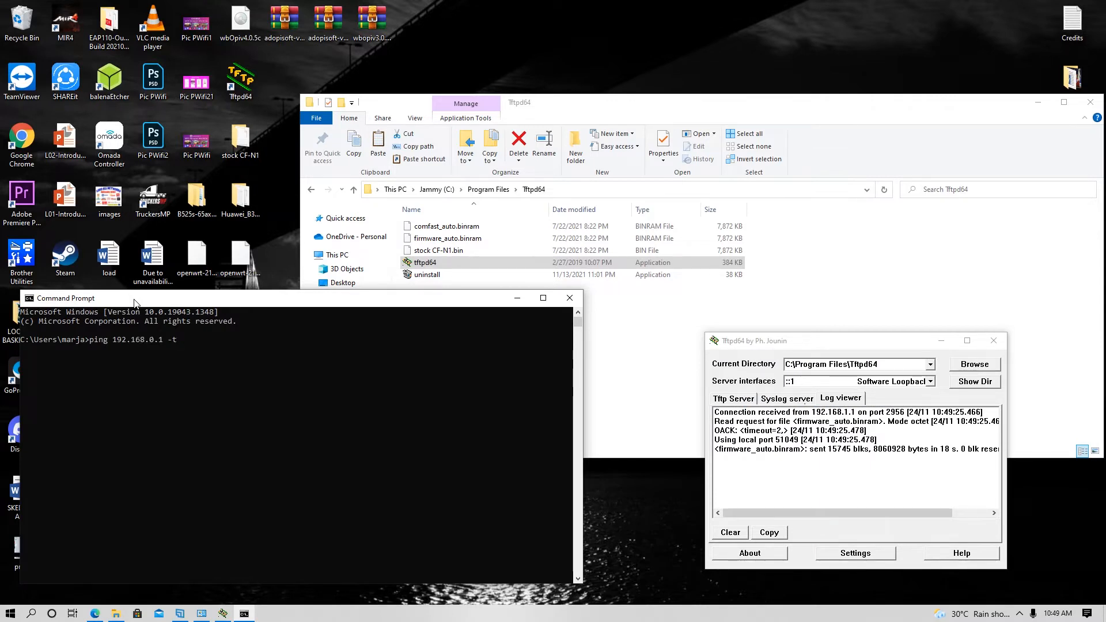
key(Return)
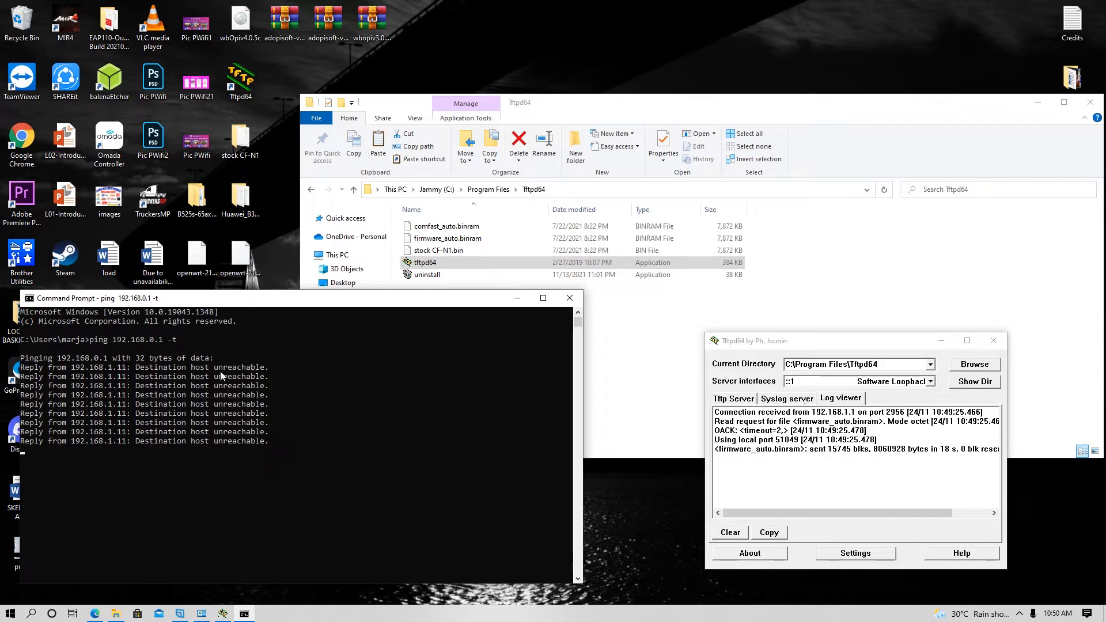
click(201, 614)
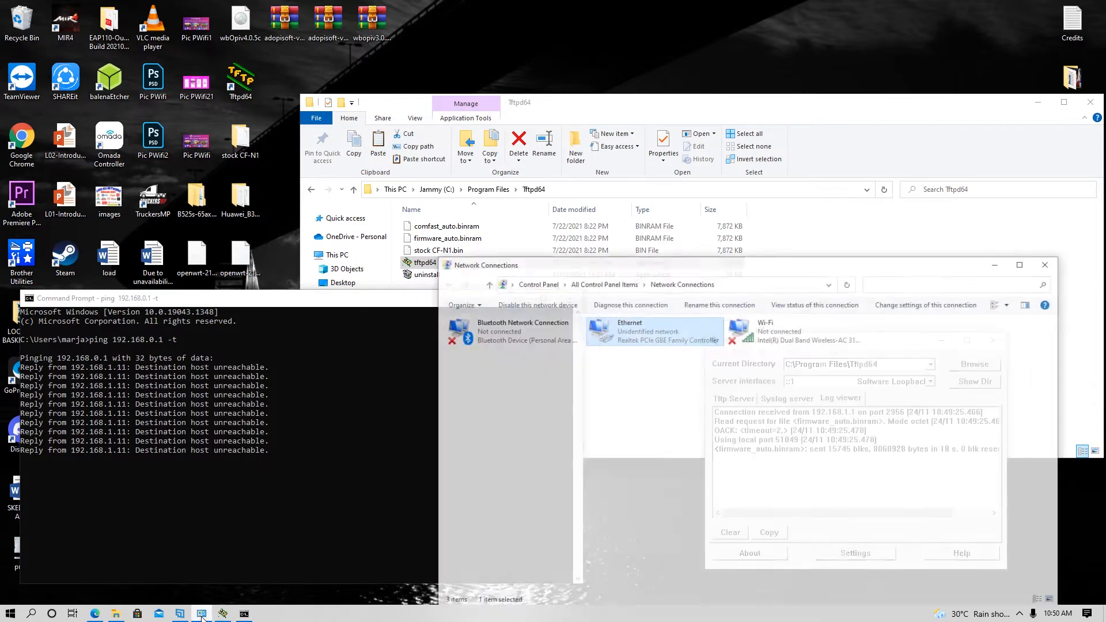
- Switch the Ethernet adapter's IPv4 to obtain IP and DNS addresses automatically
double_click(671, 321)
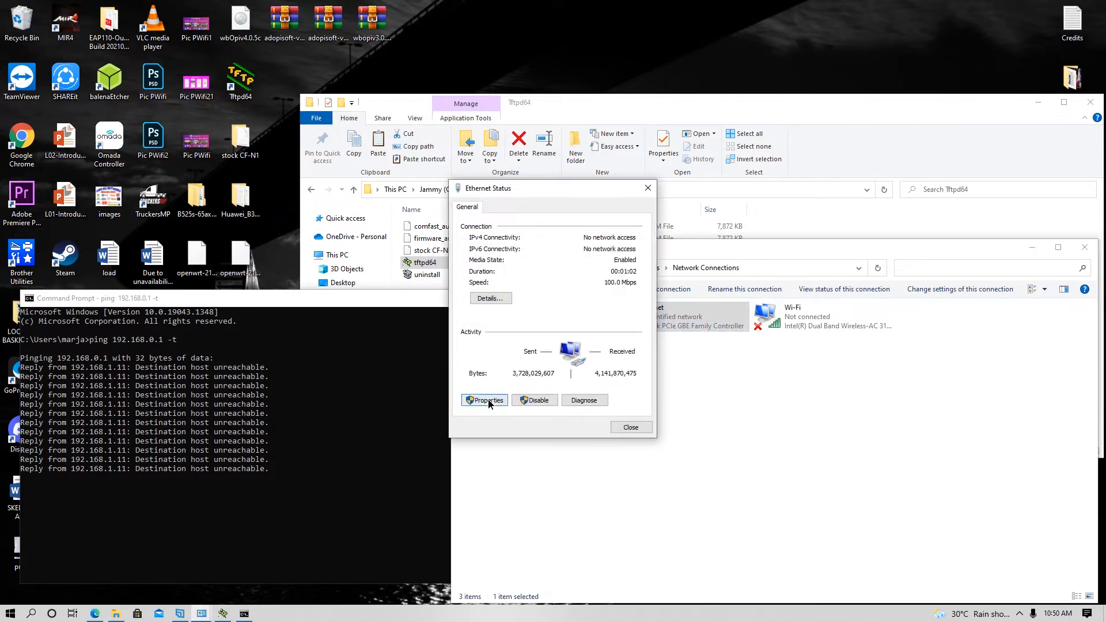
click(485, 401)
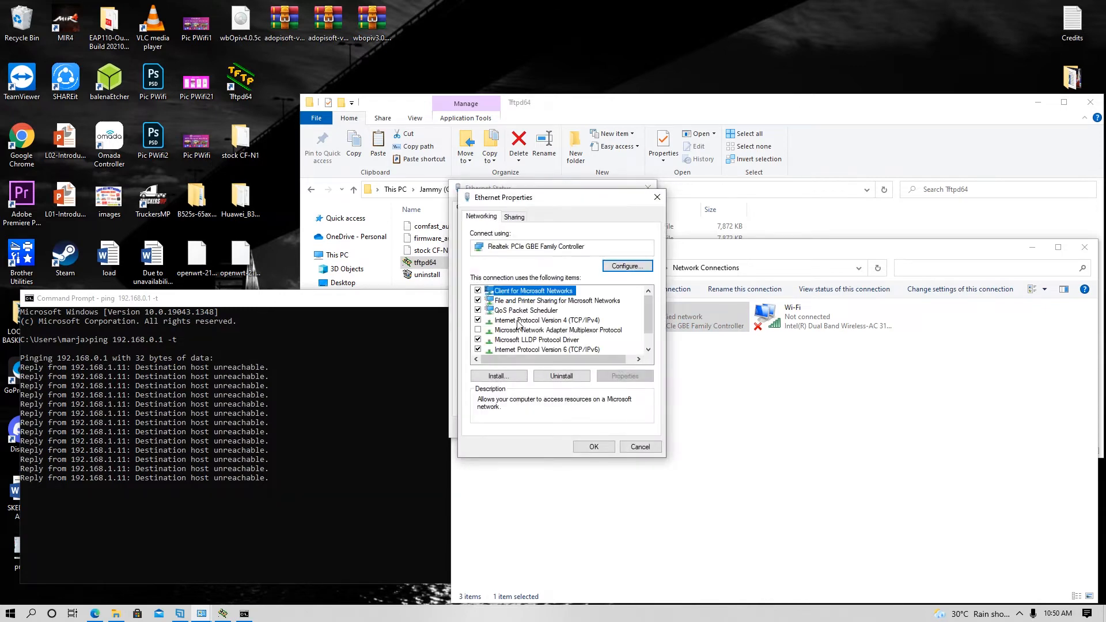
click(517, 321)
click(610, 375)
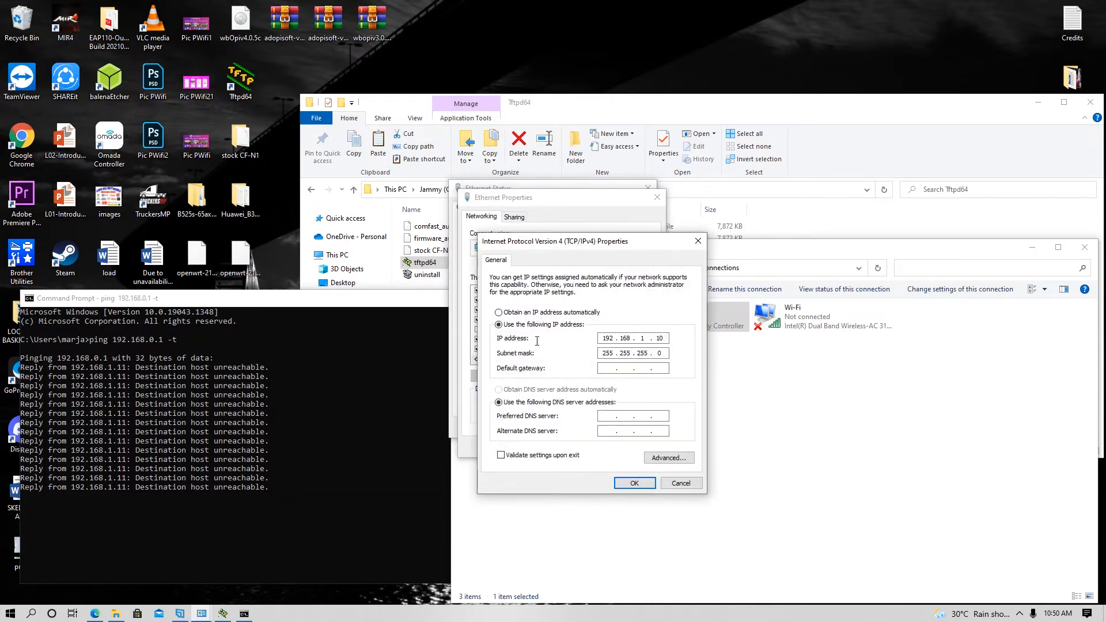
click(499, 313)
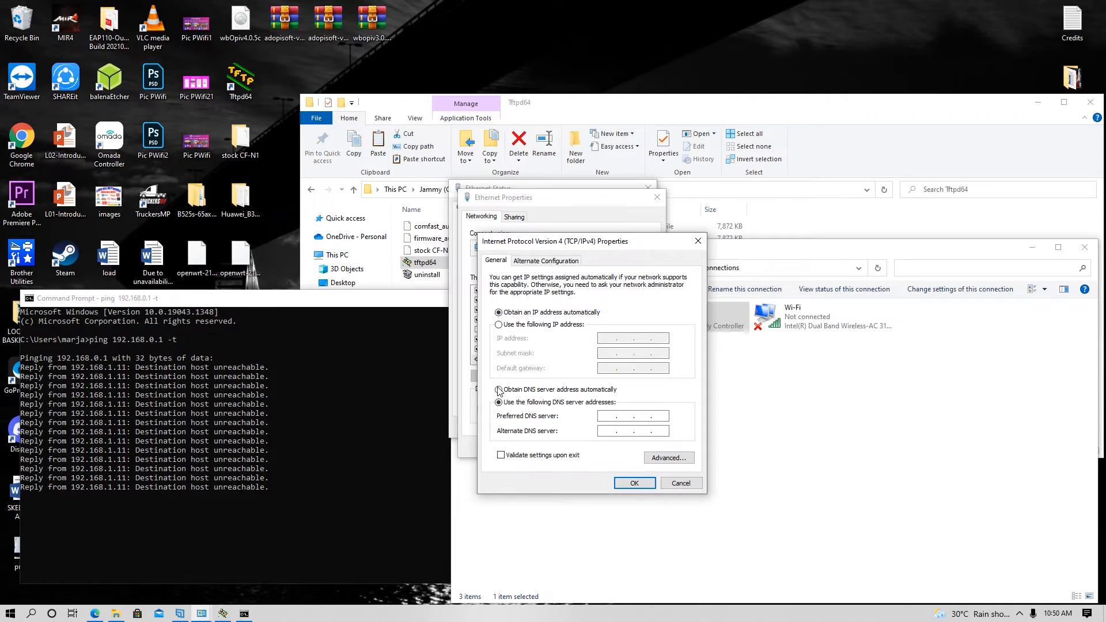
click(499, 389)
click(644, 485)
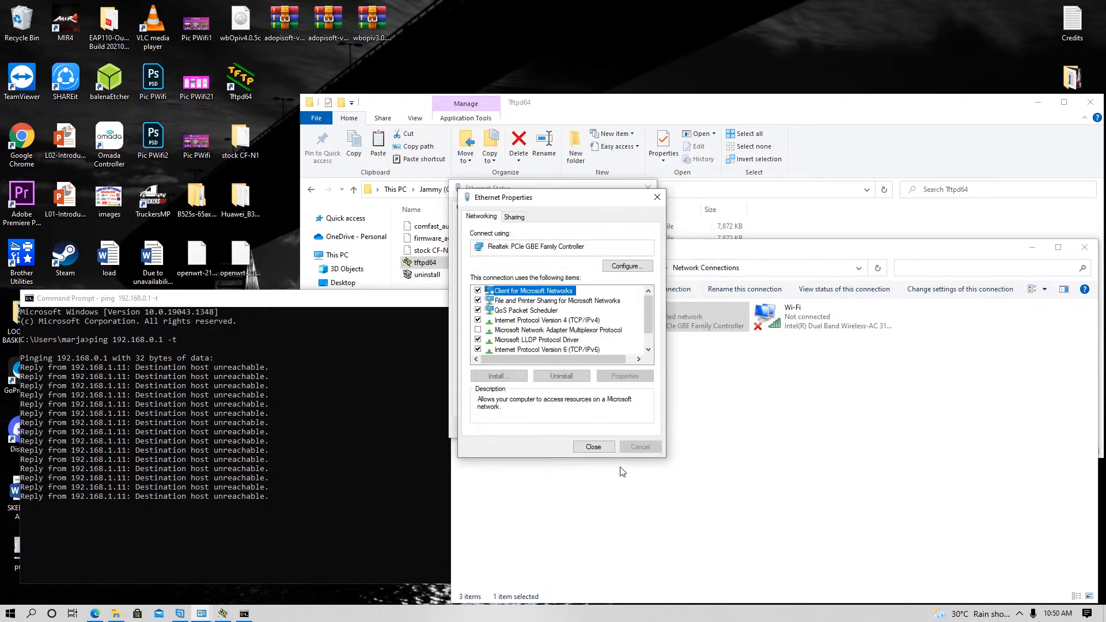
click(598, 454)
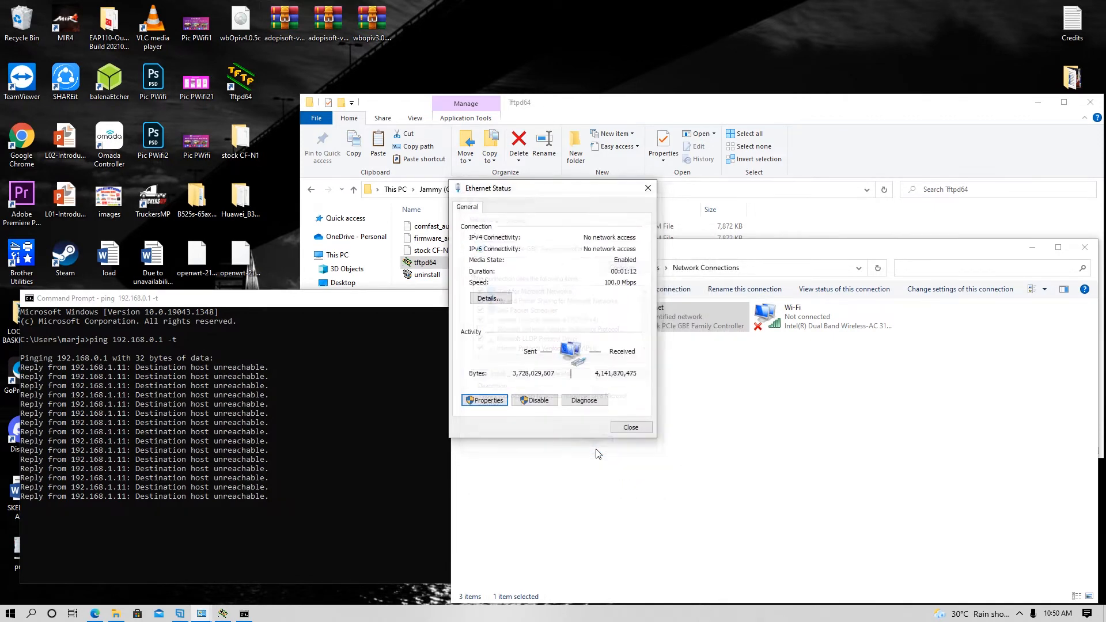
click(623, 430)
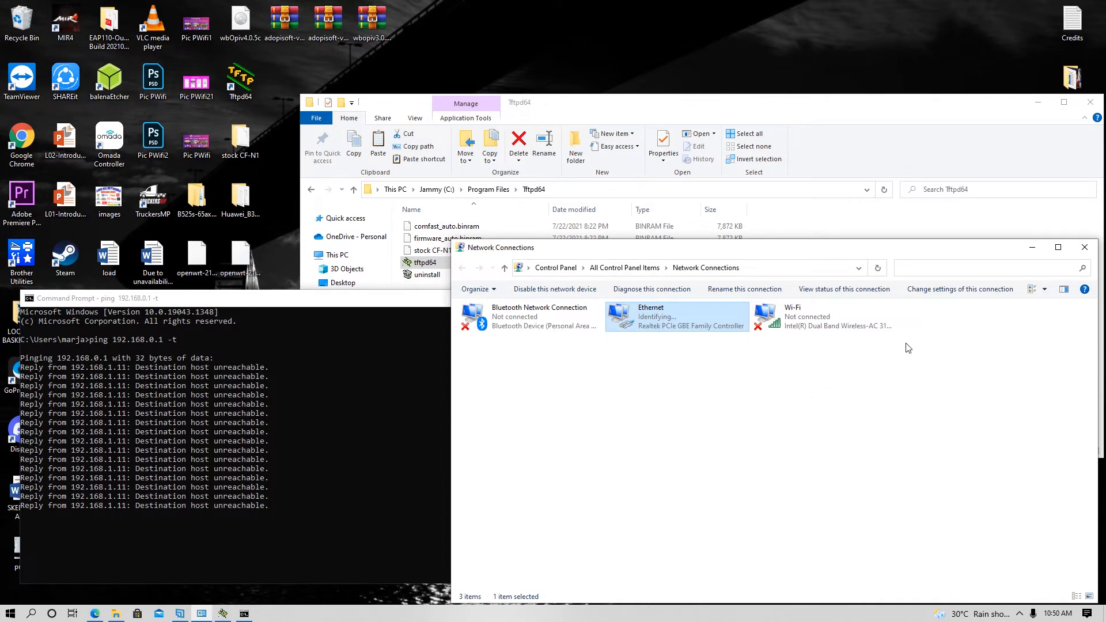
- Close the Tftpd64 server window and its Program Files folder window
click(1032, 251)
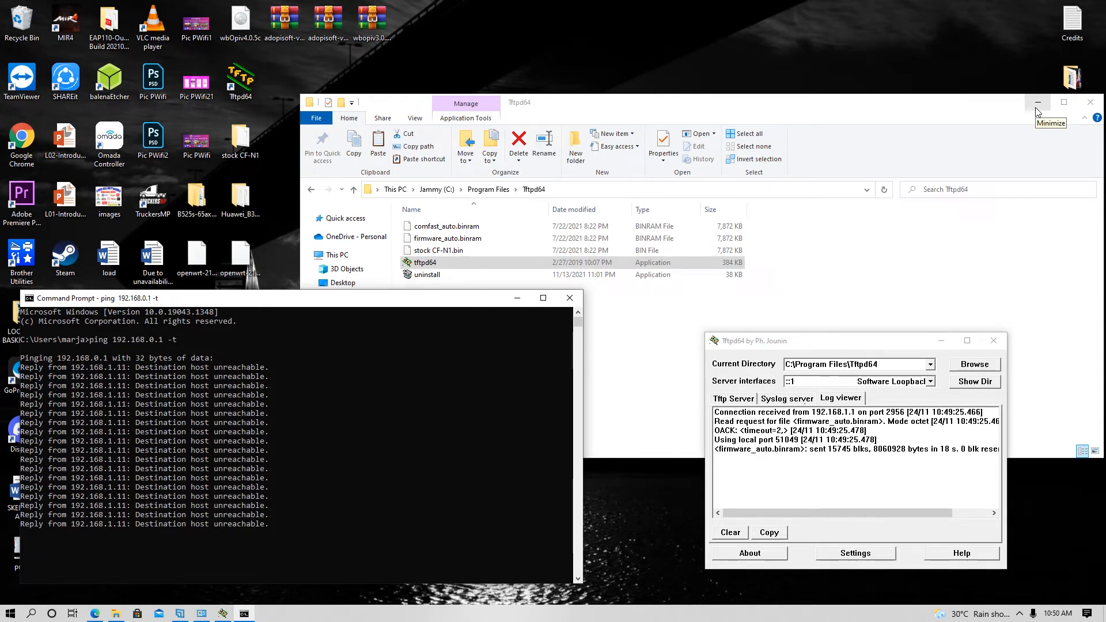
click(96, 615)
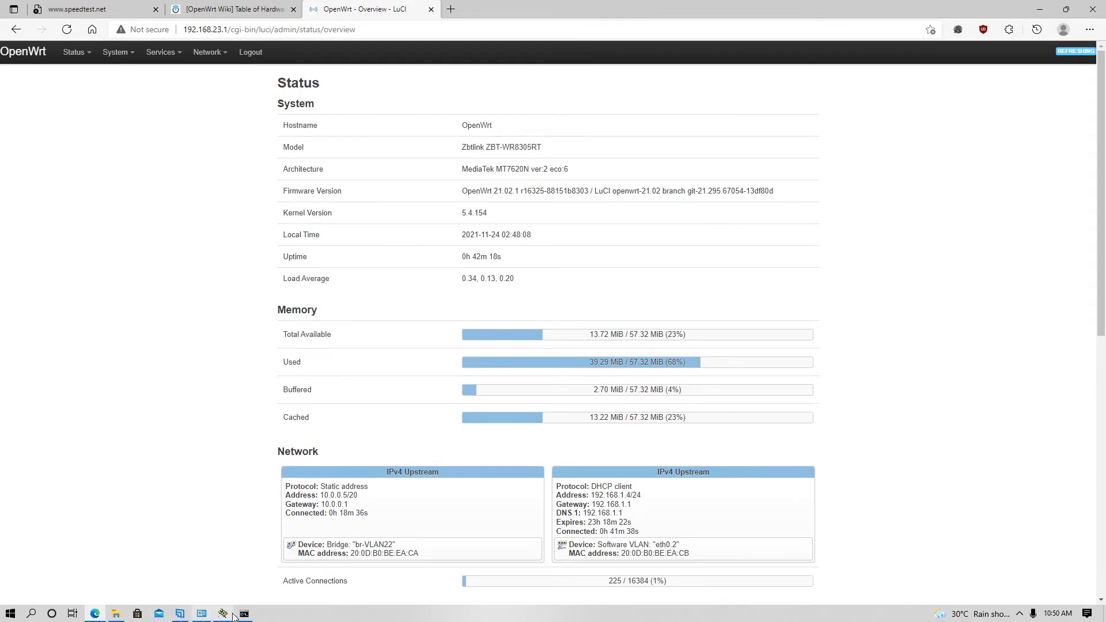
click(244, 614)
click(223, 614)
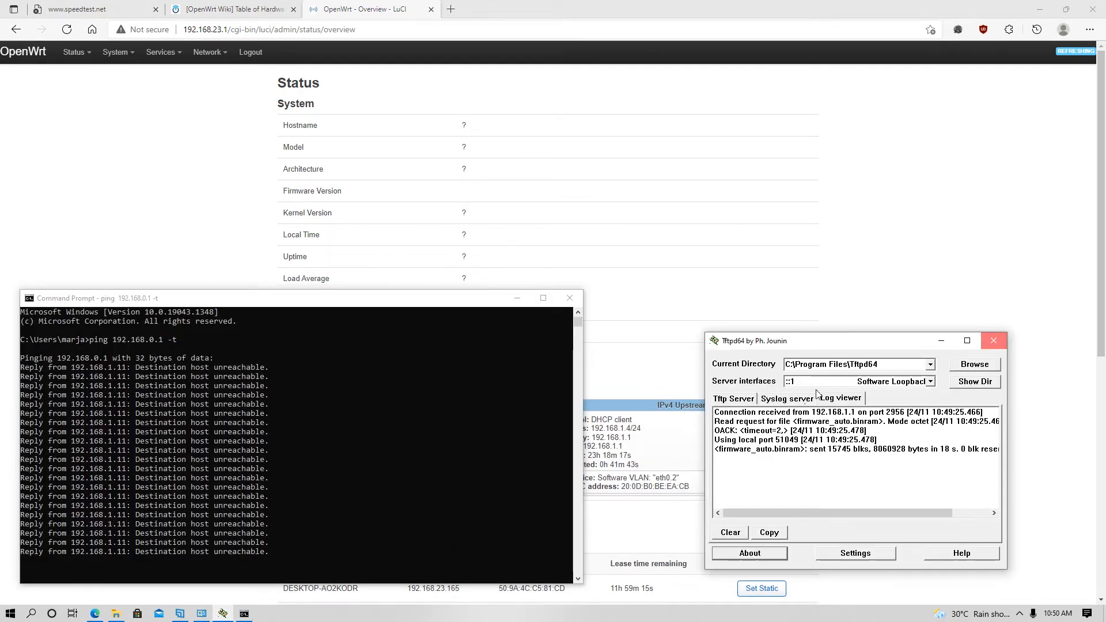
click(995, 342)
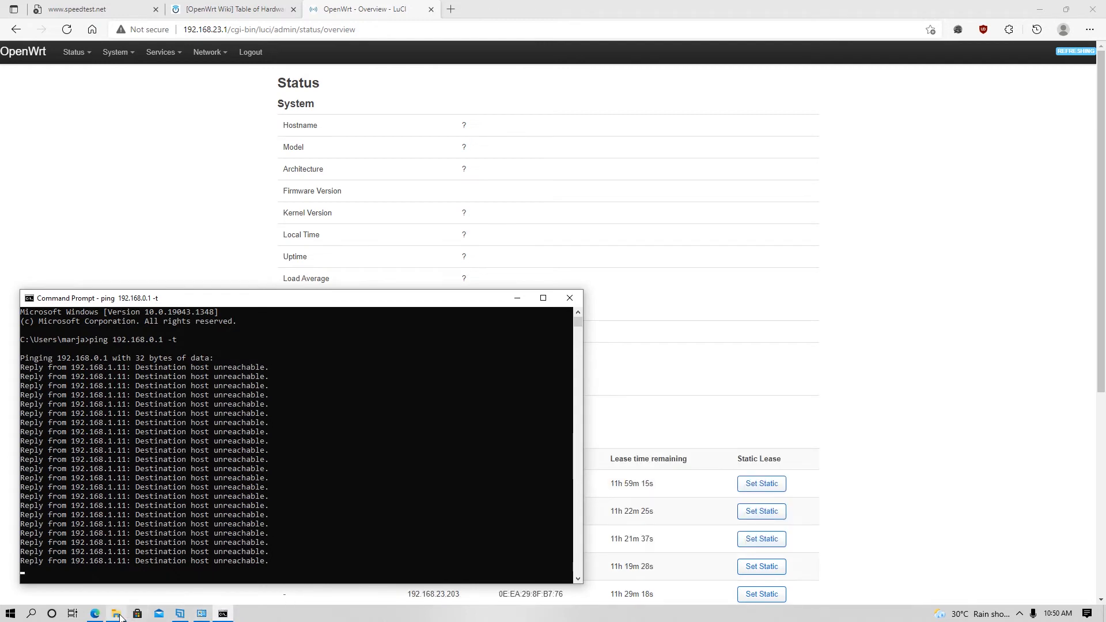
click(115, 614)
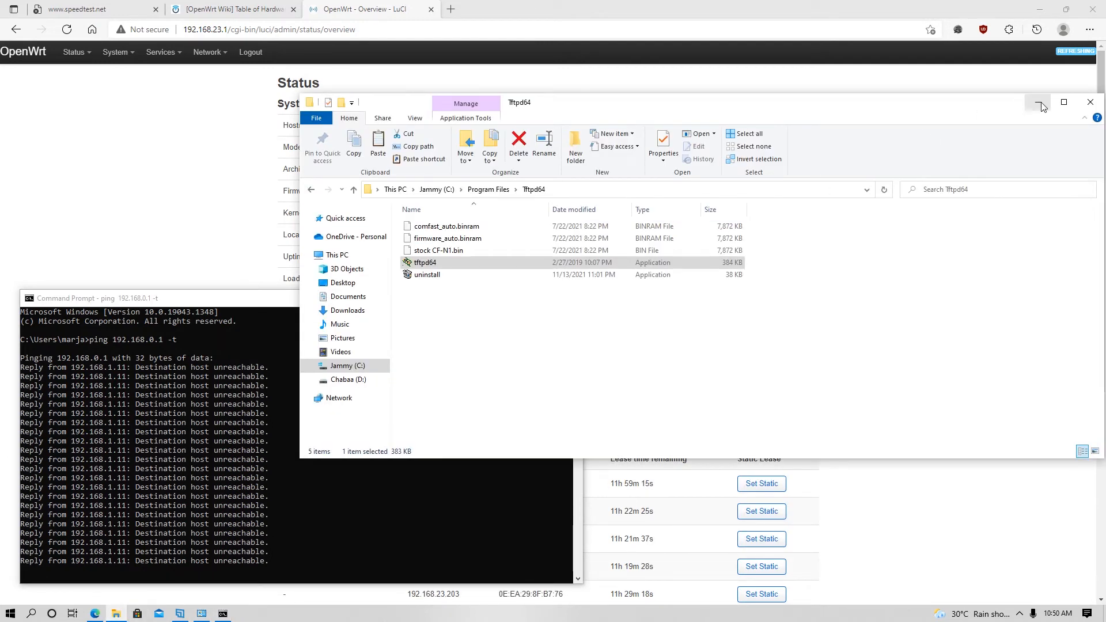
click(1088, 104)
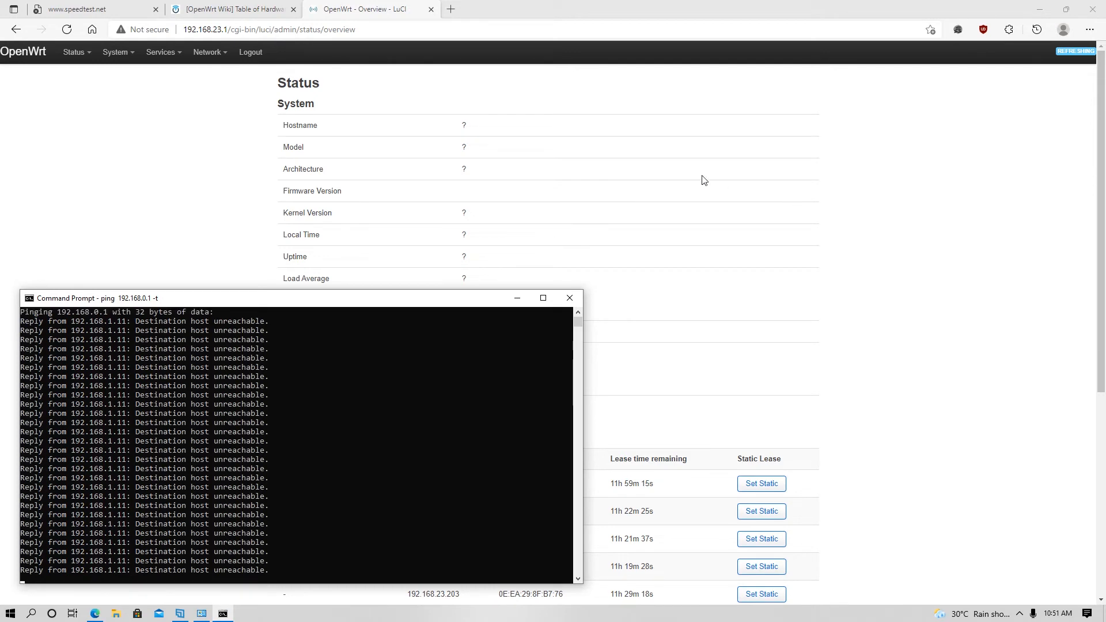
- Try loading 192.168.0.1 in a new Edge tab, then check the ping for replies
click(454, 10)
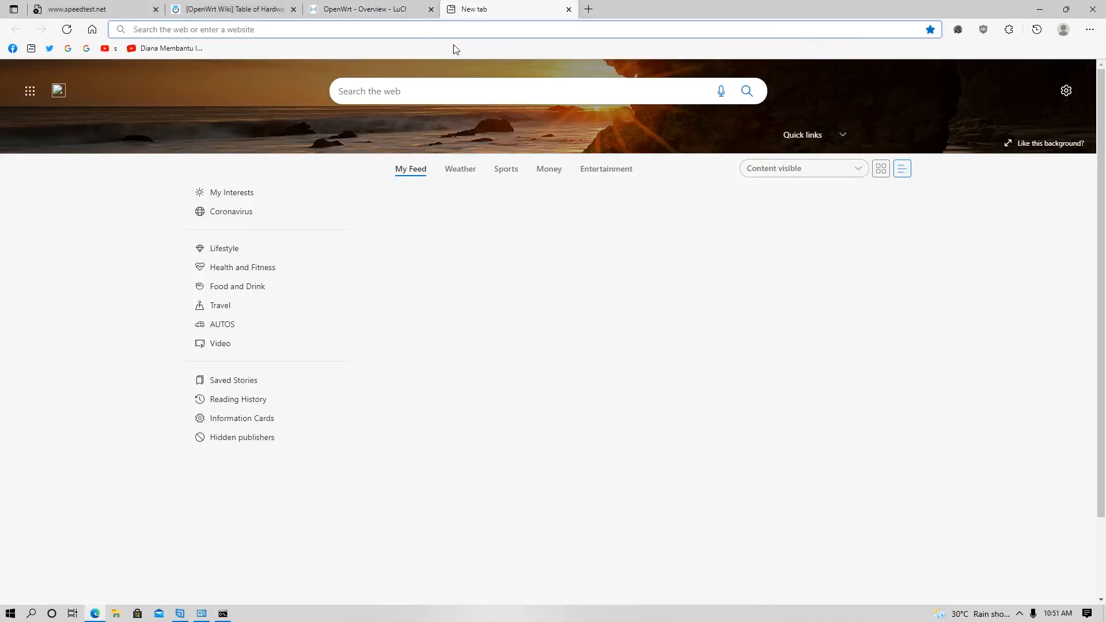
text(192.168)
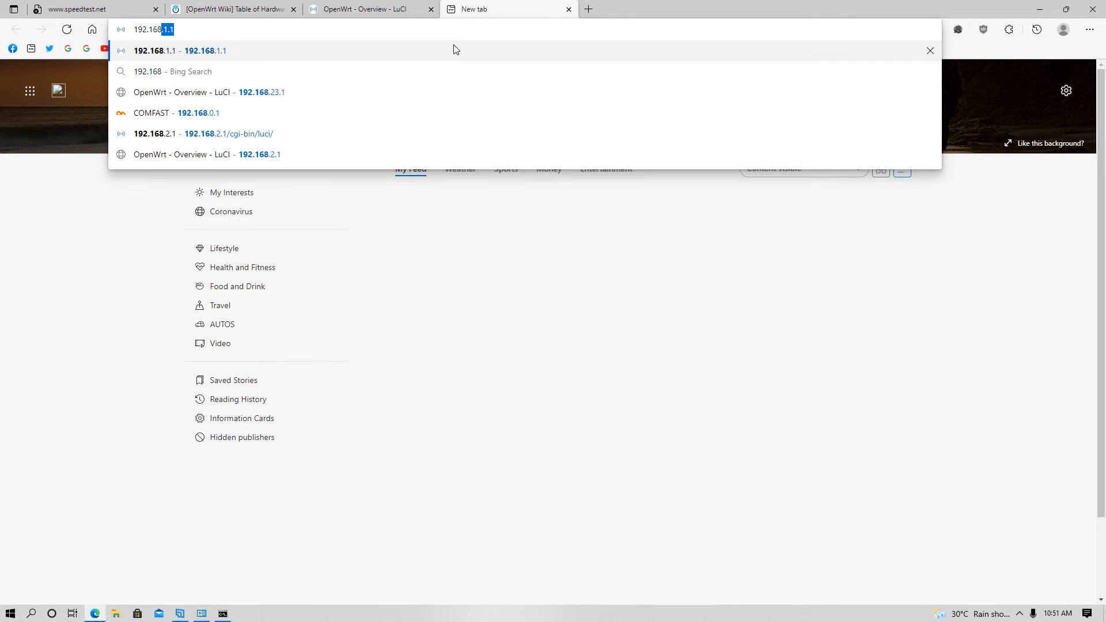
text(.0.1)
key(Return)
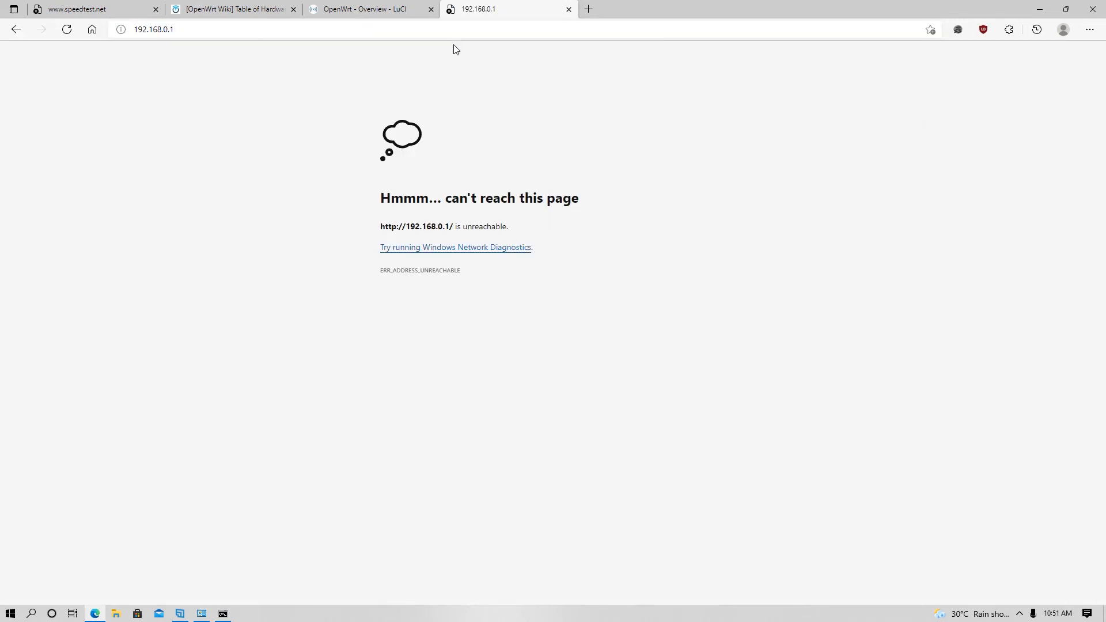
click(201, 613)
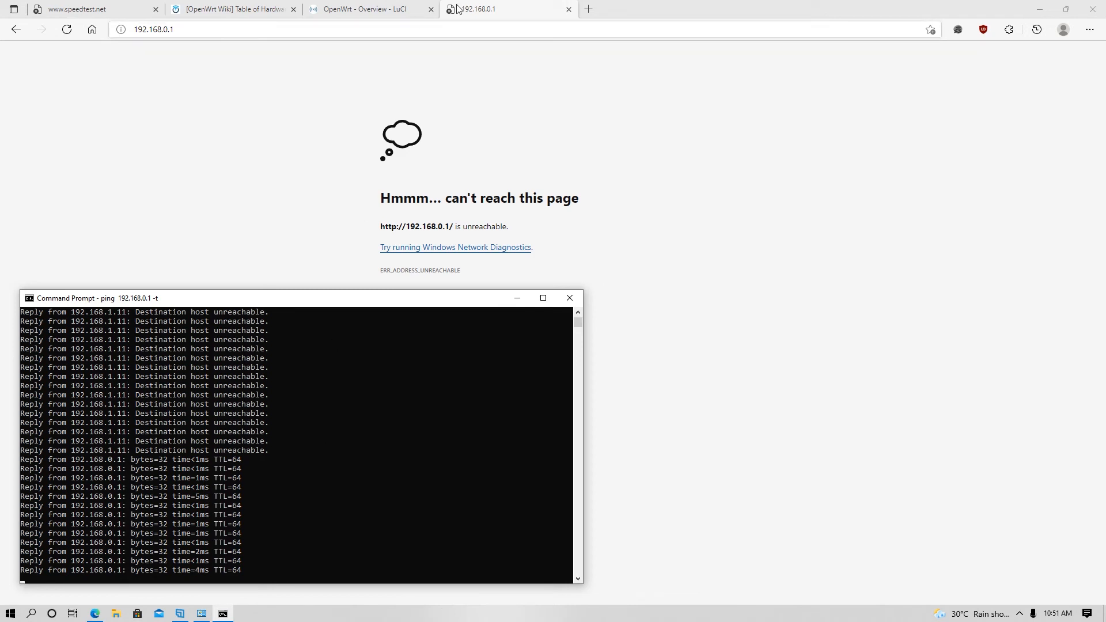
- Reload 192.168.0.1 and enter the admin username and the password on the COMFAST login page
click(476, 32)
key(Return)
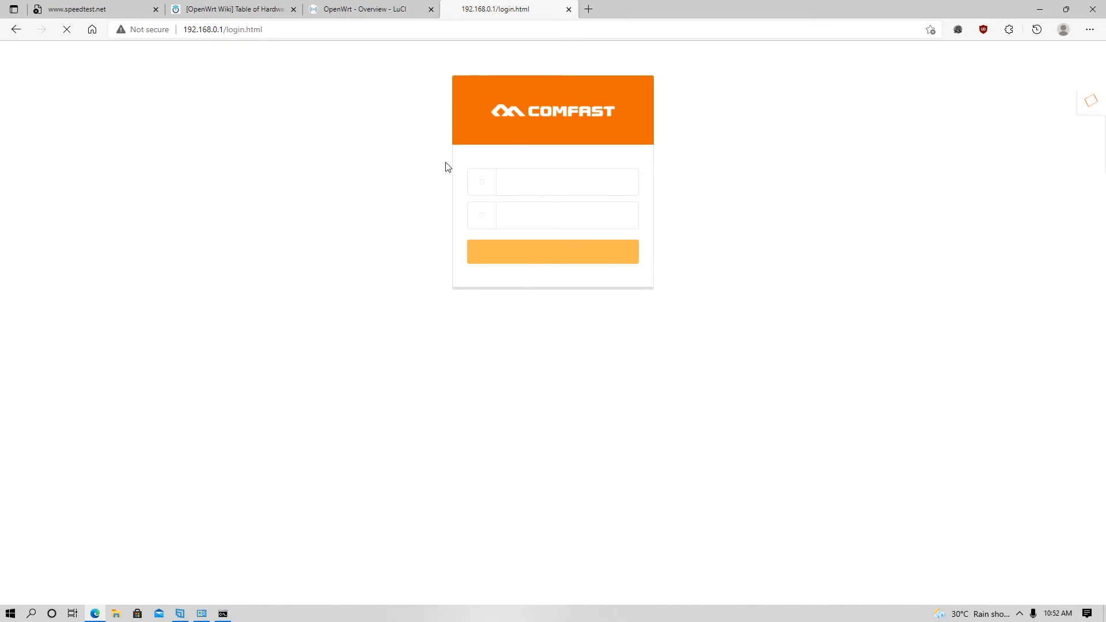
click(516, 182)
text(admin)
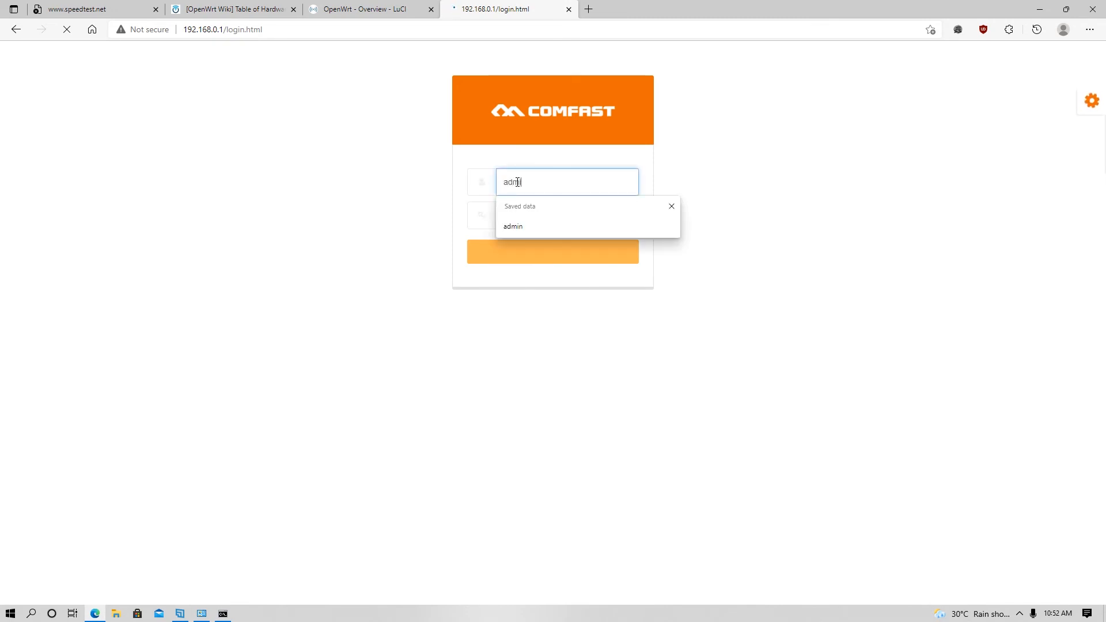
key(Tab)
text(admin)
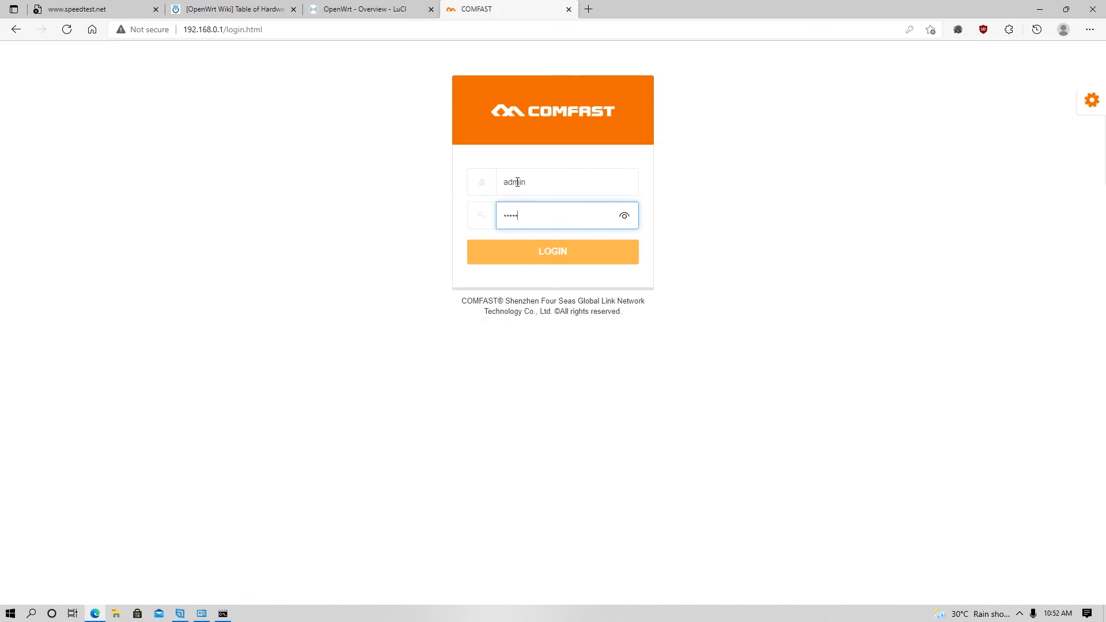
- Log in and accept DHCP WAN, LAN 192.168.0.1 and SSID COMFAST_EACA_2G in the wizard
click(538, 262)
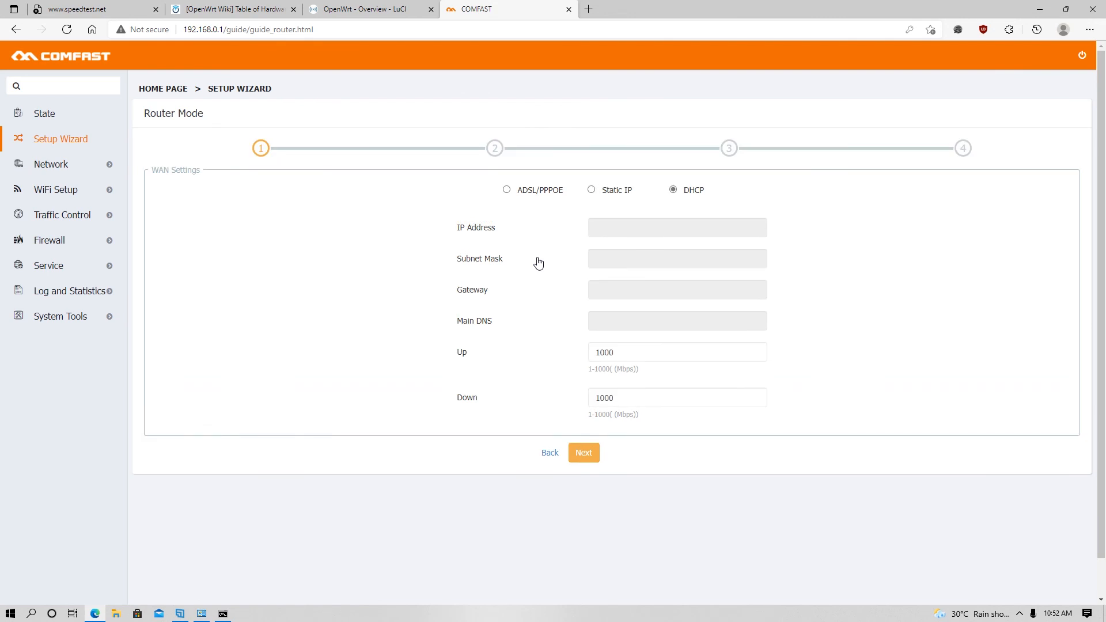
click(584, 459)
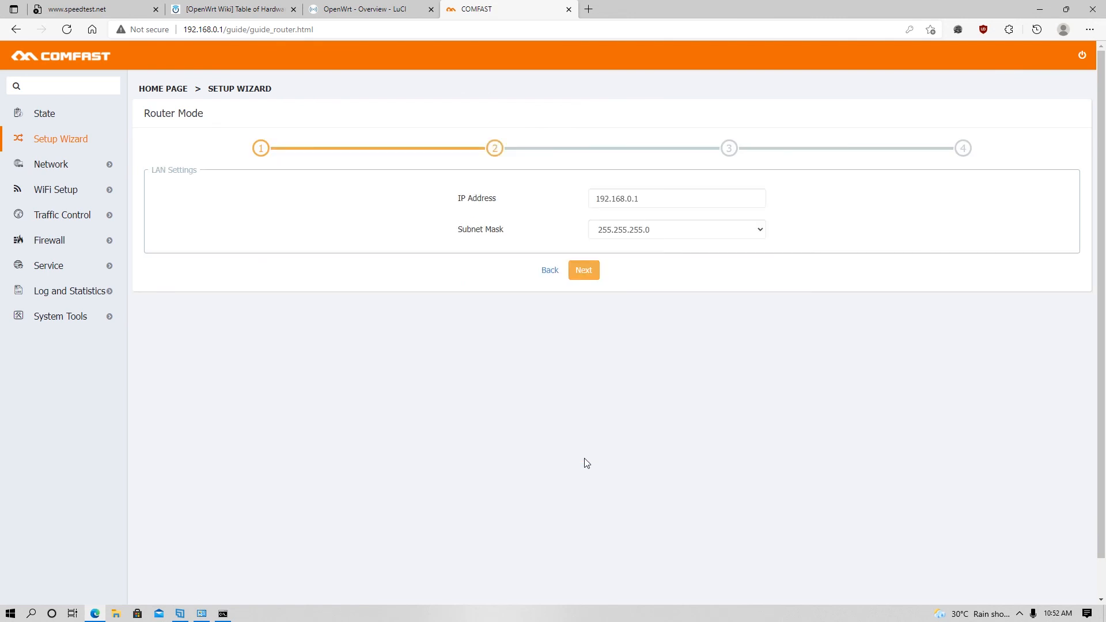
click(584, 271)
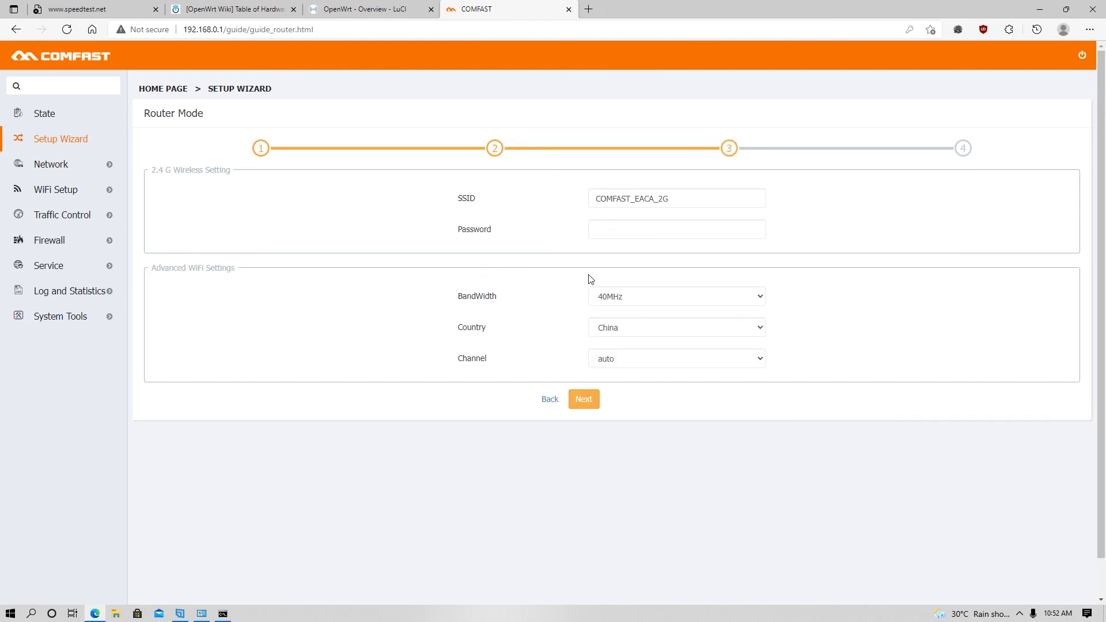
click(592, 404)
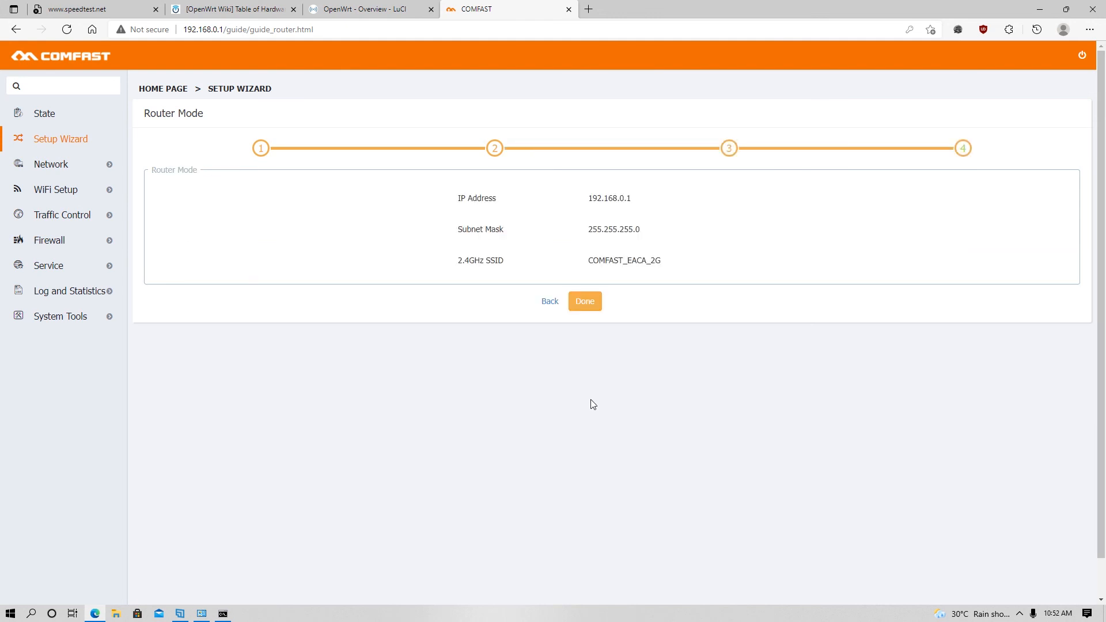
click(585, 302)
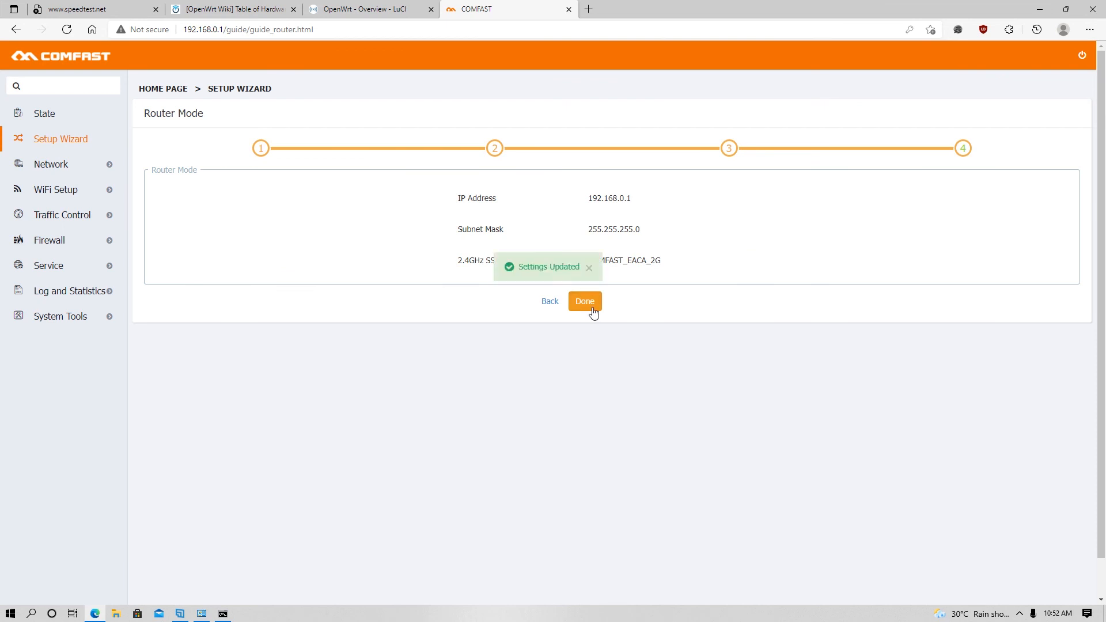